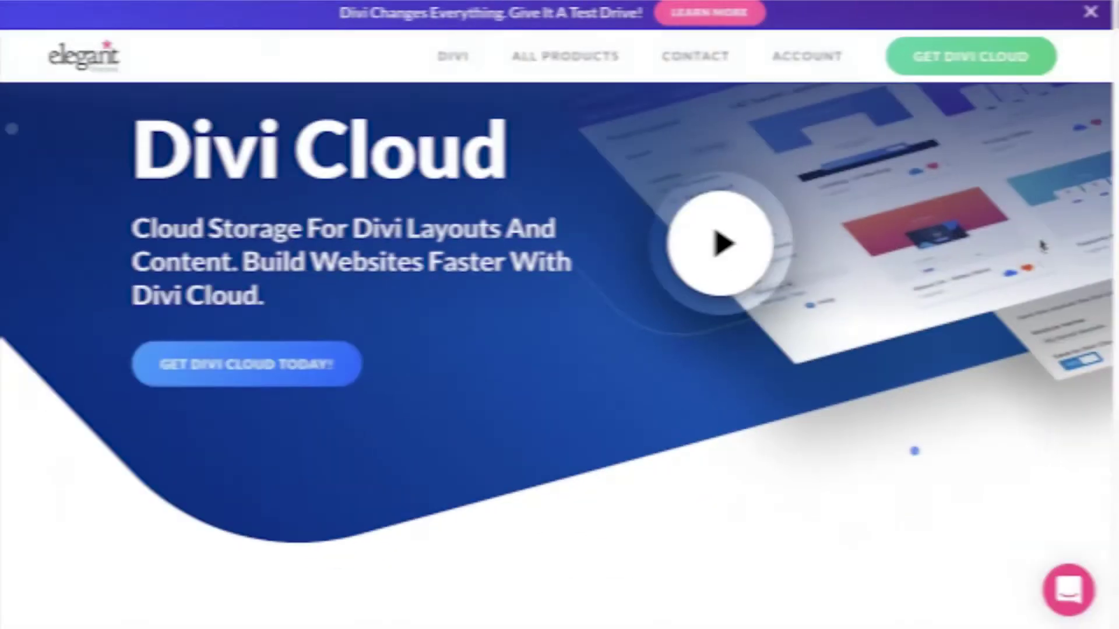
- Read through the Divi Cloud product page from the introduction down to the Feature Roadmap section
{"action": "scroll", "coordinate": [1036, 237], "scroll_direction": "down", "scroll_amount": 3}
{"action": "scroll", "coordinate": [1036, 245], "scroll_direction": "down", "scroll_amount": 15}
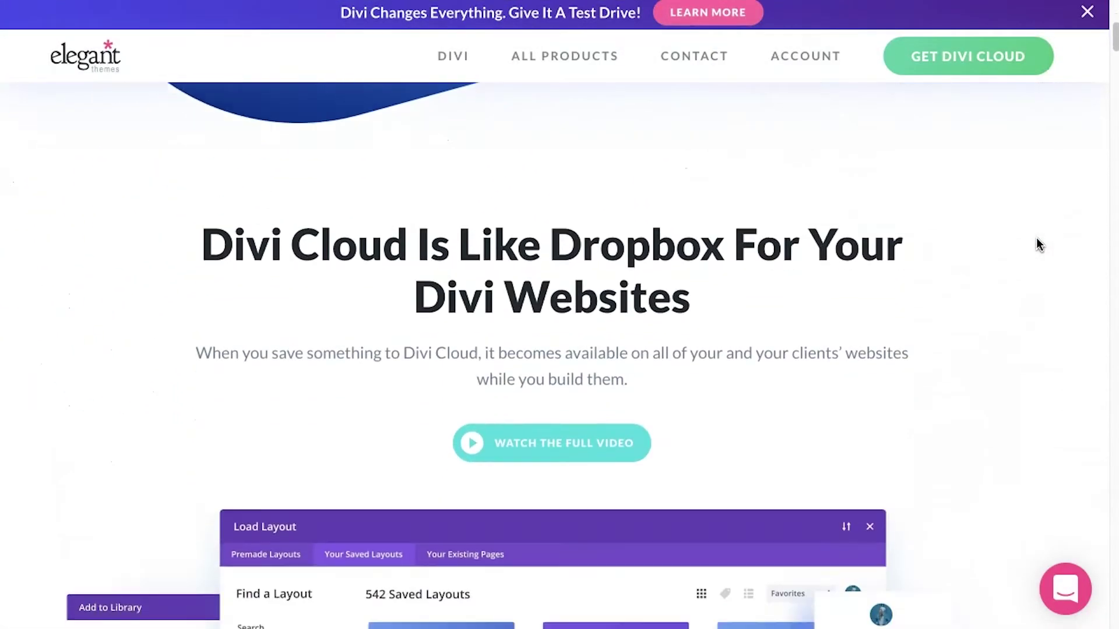
{"action": "scroll", "coordinate": [1041, 245], "scroll_direction": "down", "scroll_amount": 15}
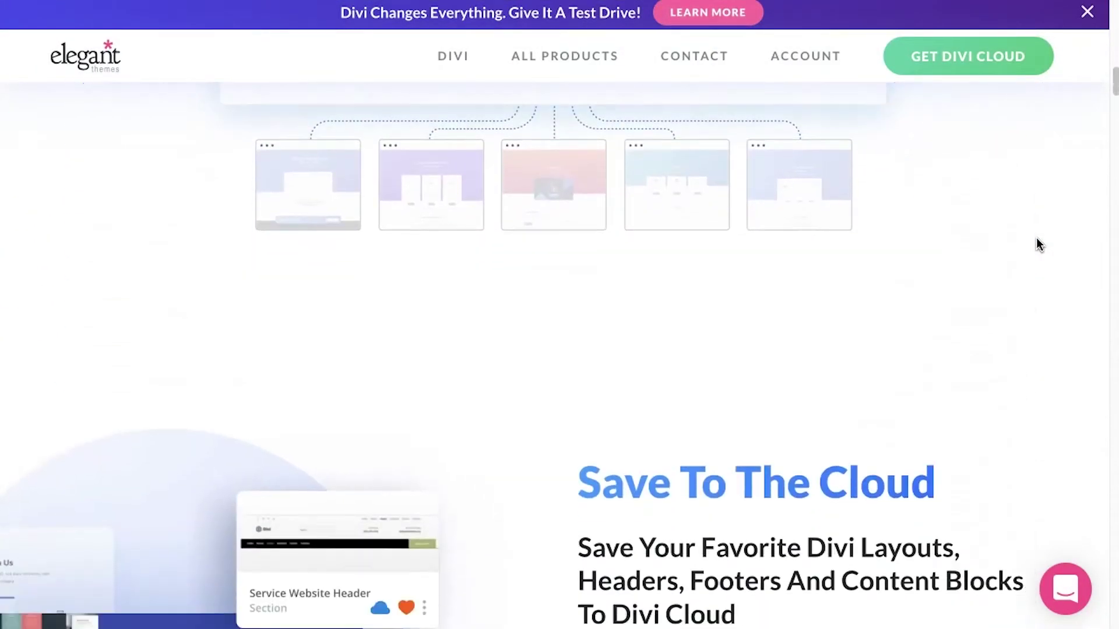
{"action": "scroll", "coordinate": [1040, 244], "scroll_direction": "down", "scroll_amount": 15}
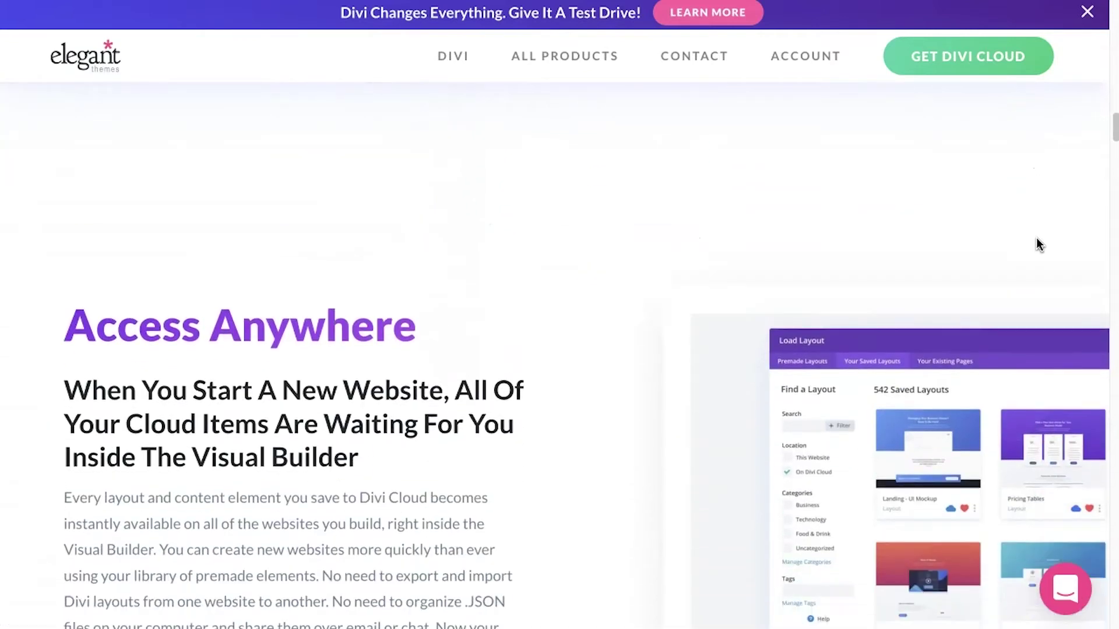
{"action": "scroll", "coordinate": [1040, 244], "scroll_direction": "down", "scroll_amount": 15}
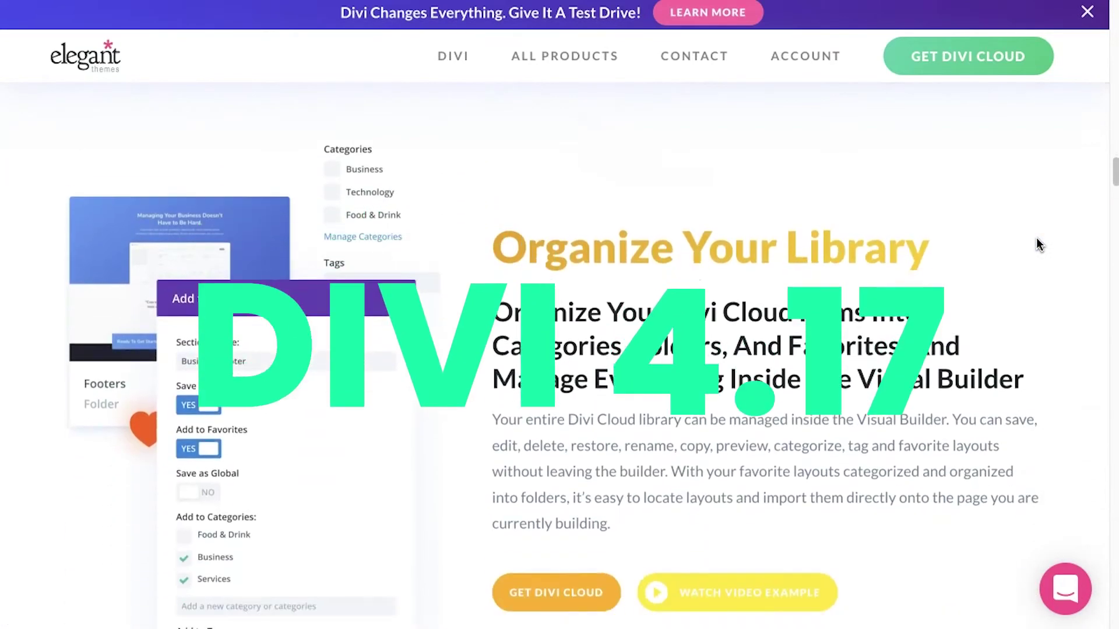
{"action": "scroll", "coordinate": [1038, 241], "scroll_direction": "down", "scroll_amount": 15}
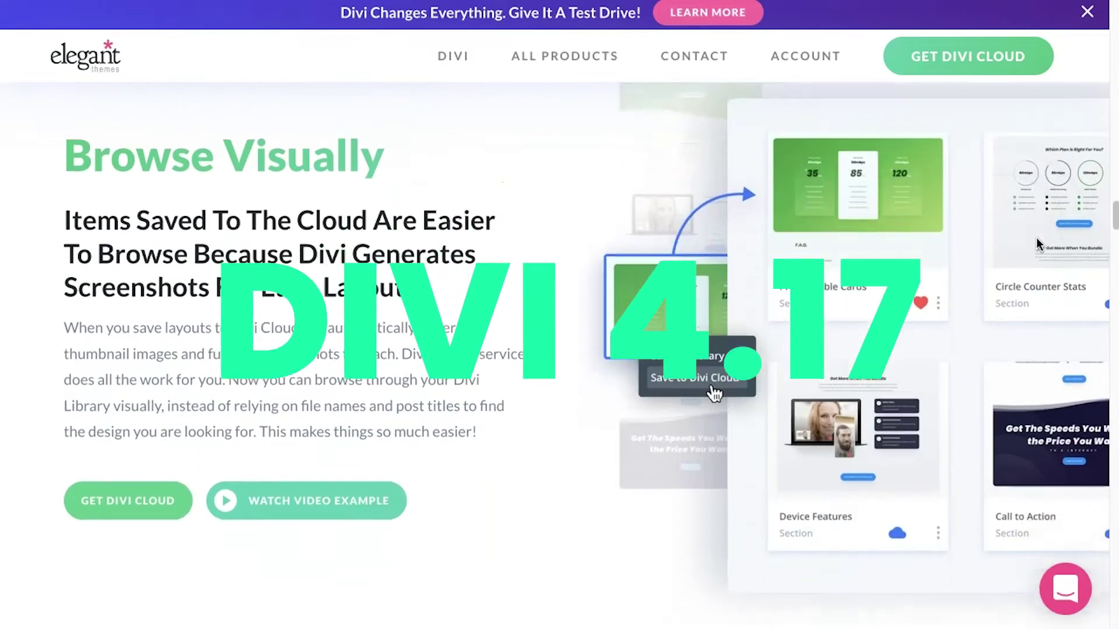
{"action": "scroll", "coordinate": [1040, 245], "scroll_direction": "down", "scroll_amount": 15}
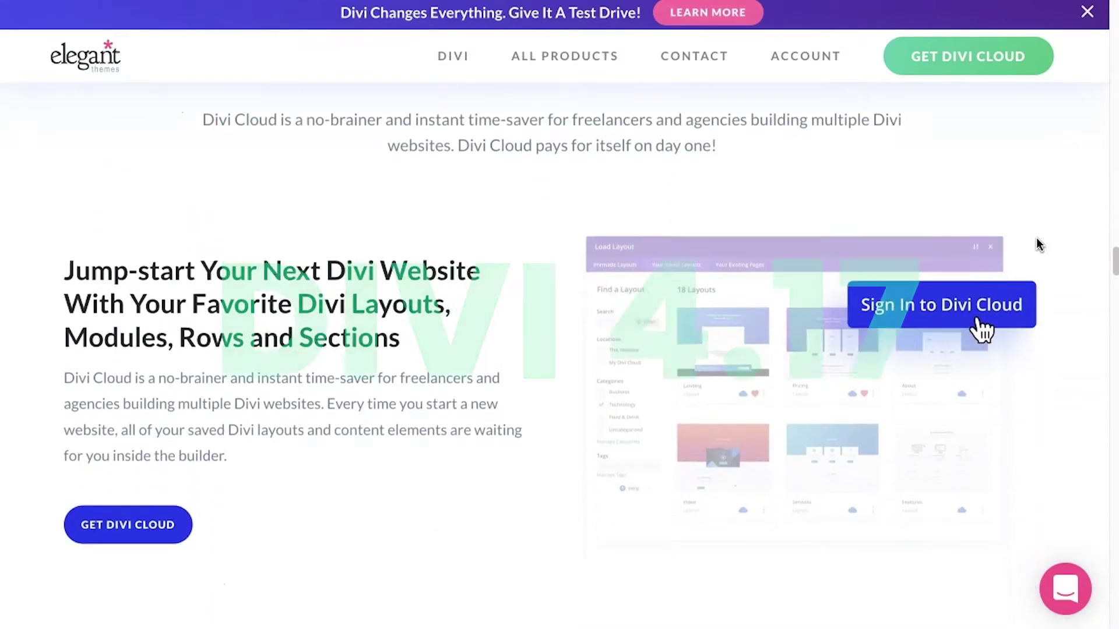
{"action": "scroll", "coordinate": [1040, 245], "scroll_direction": "down", "scroll_amount": 15}
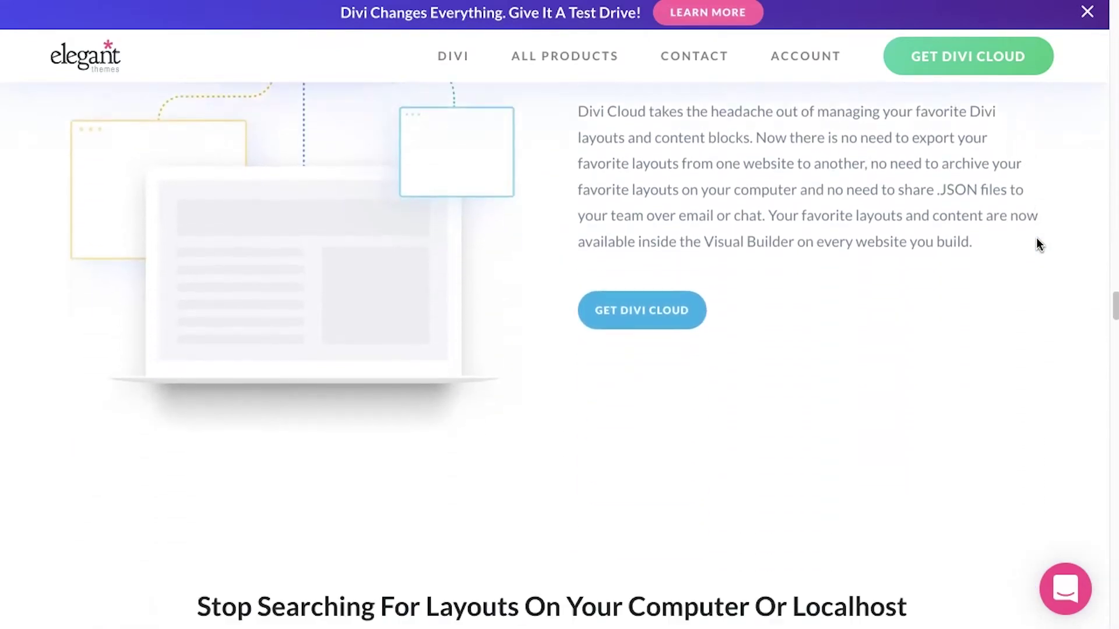
{"action": "scroll", "coordinate": [1040, 245], "scroll_direction": "down", "scroll_amount": 15}
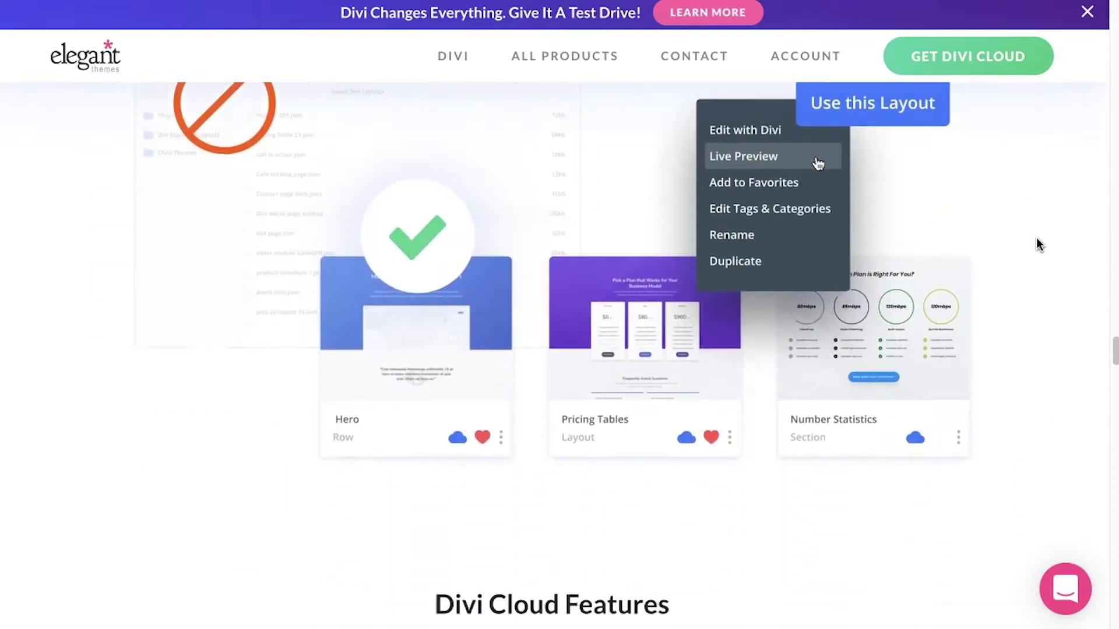
{"action": "scroll", "coordinate": [1040, 245], "scroll_direction": "down", "scroll_amount": 15}
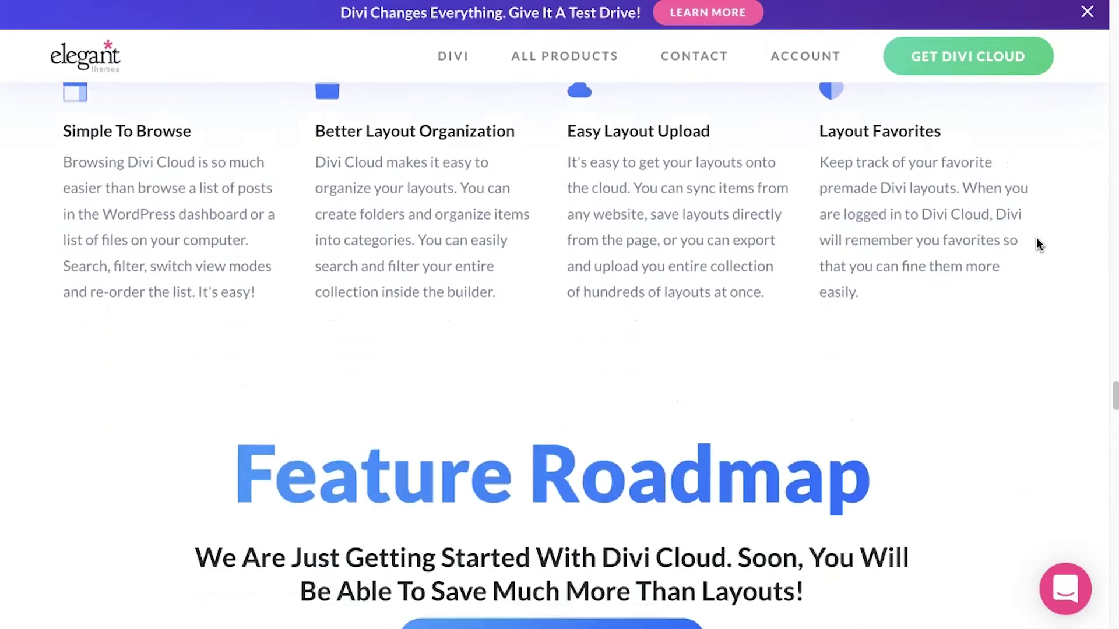
{"action": "scroll", "coordinate": [1036, 245], "scroll_direction": "down", "scroll_amount": 12}
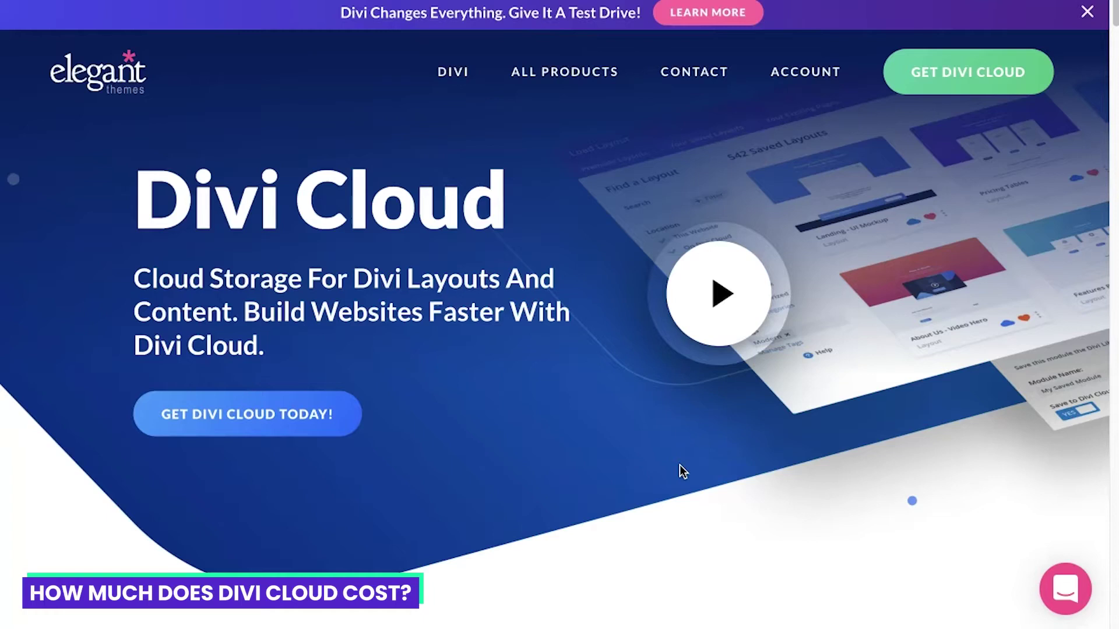
- Go to the Divi Cloud pricing section and compare the monthly and yearly plans
{"action": "scroll", "coordinate": [682, 471], "scroll_direction": "down", "scroll_amount": 10}
{"action": "scroll", "coordinate": [681, 471], "scroll_direction": "up", "scroll_amount": 6}
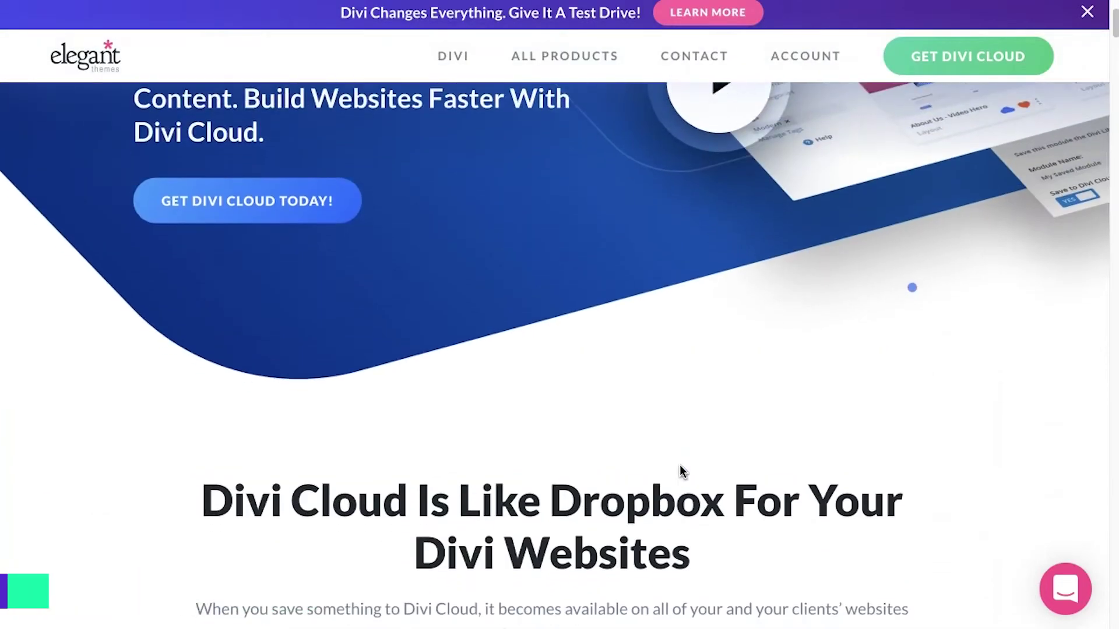
{"action": "left_click", "coordinate": [224, 214]}
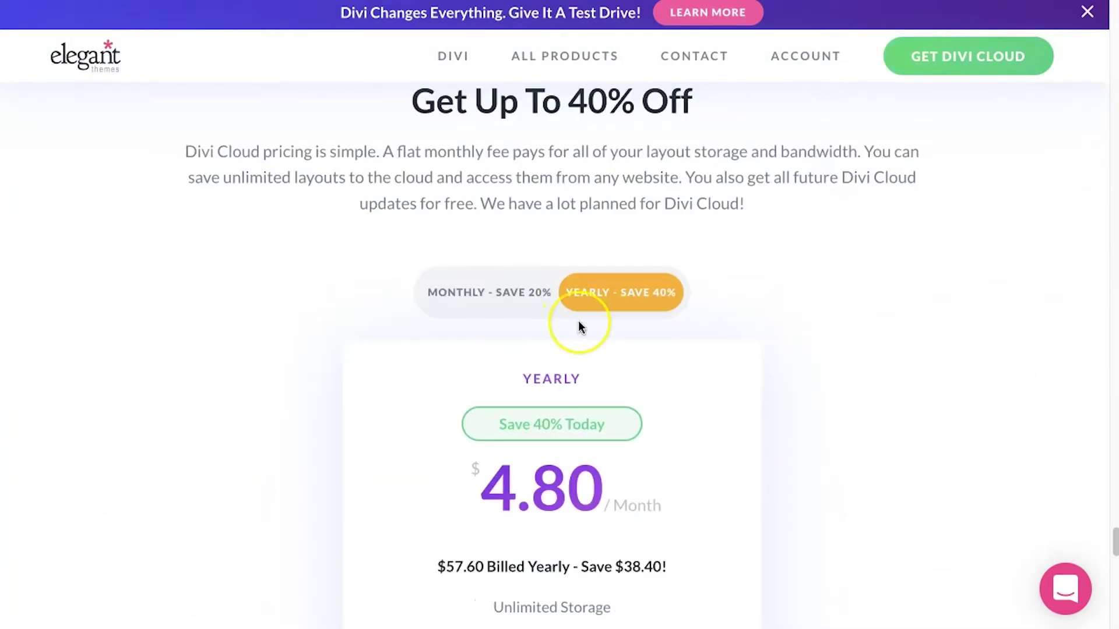
{"action": "scroll", "coordinate": [580, 326], "scroll_direction": "down", "scroll_amount": 3}
{"action": "left_click", "coordinate": [486, 137]}
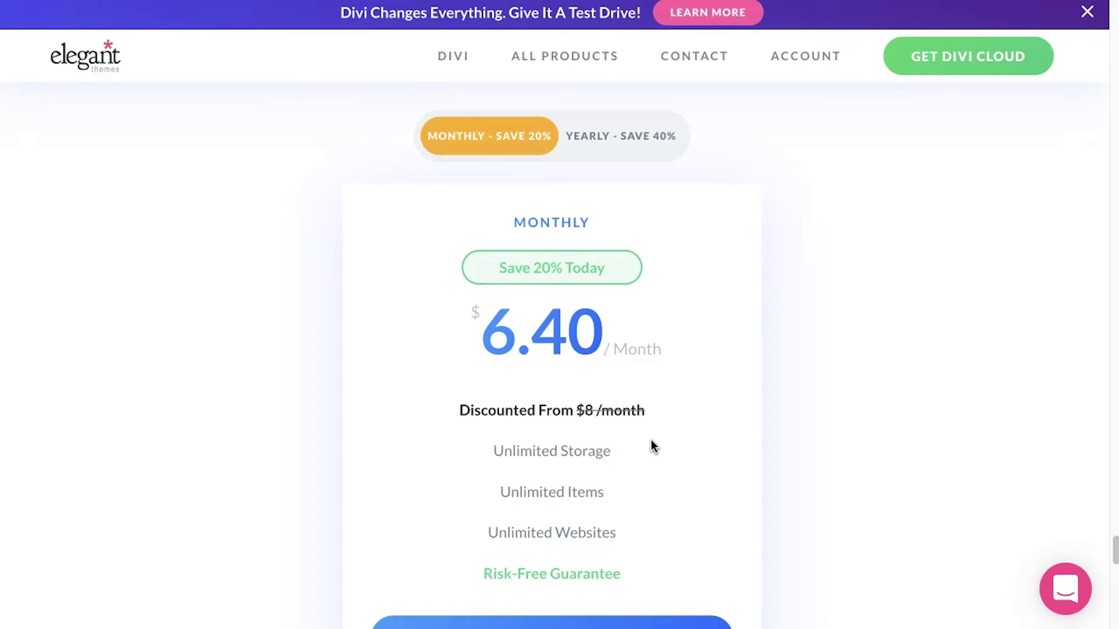
{"action": "left_click", "coordinate": [601, 138]}
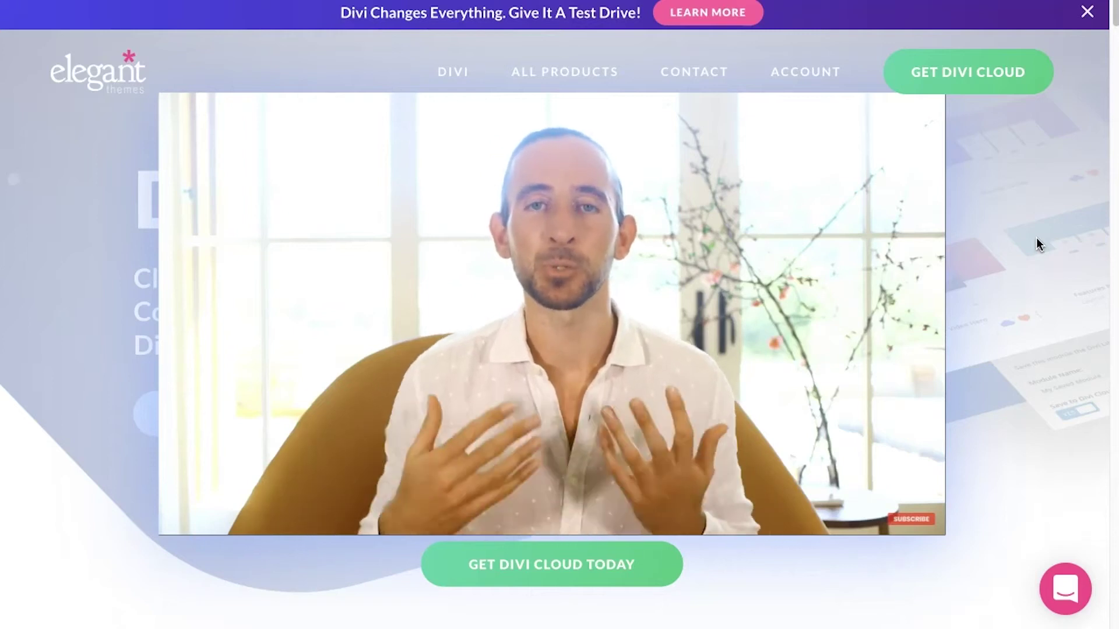
- Review how Divi Cloud saves, accesses, organizes and browses layouts, from the page introduction down to Divi Cloud Features
{"action": "scroll", "coordinate": [1040, 244], "scroll_direction": "down", "scroll_amount": 3}
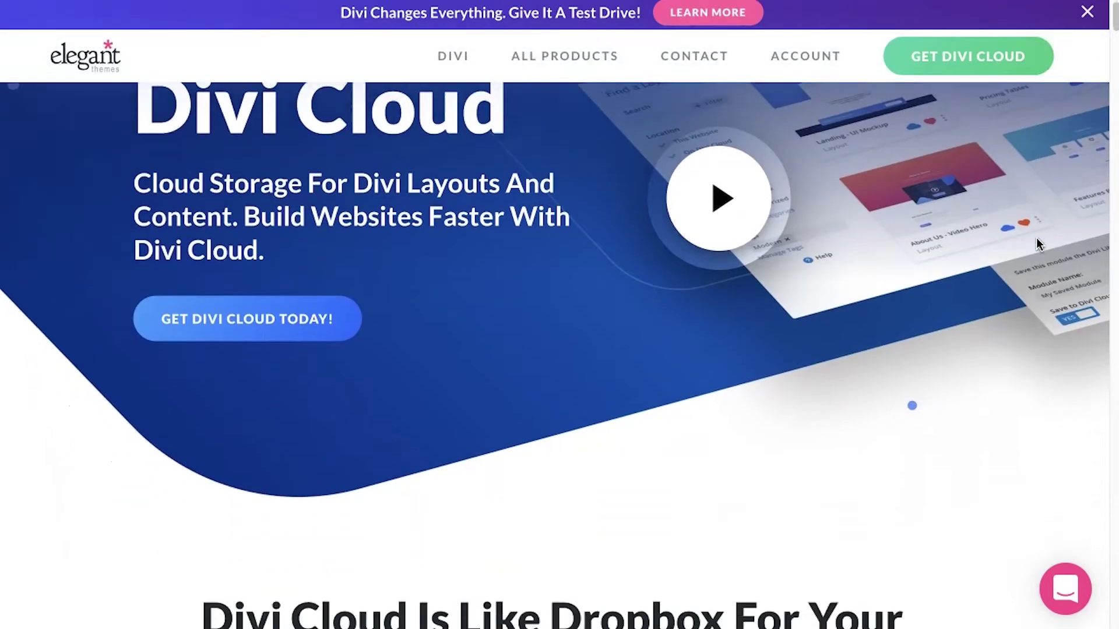
{"action": "scroll", "coordinate": [1040, 245], "scroll_direction": "down", "scroll_amount": 12}
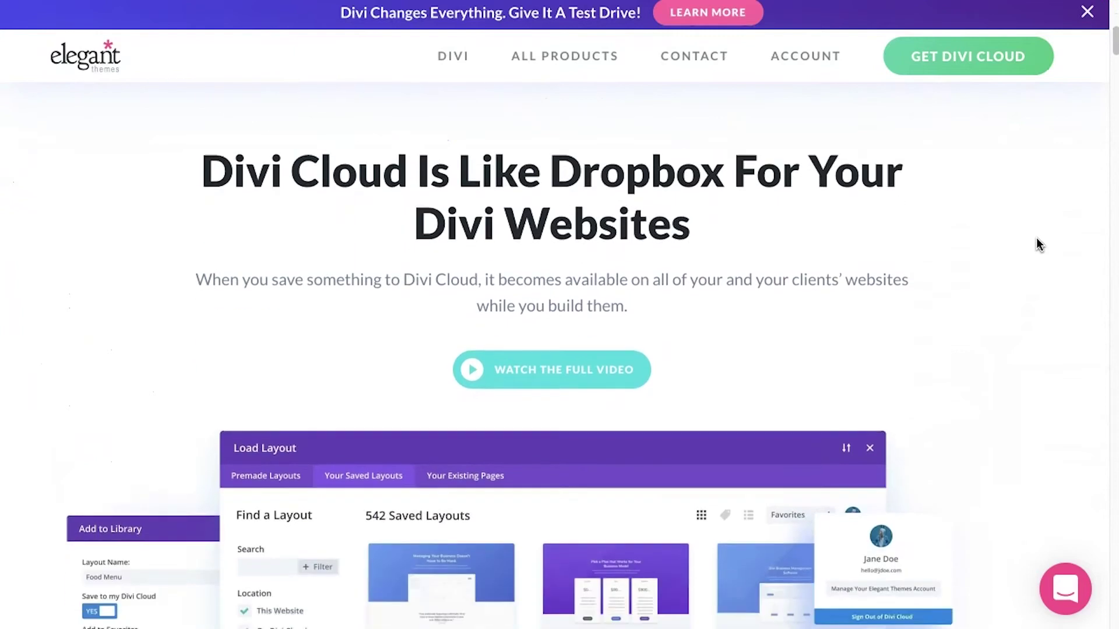
{"action": "scroll", "coordinate": [1040, 245], "scroll_direction": "down", "scroll_amount": 15}
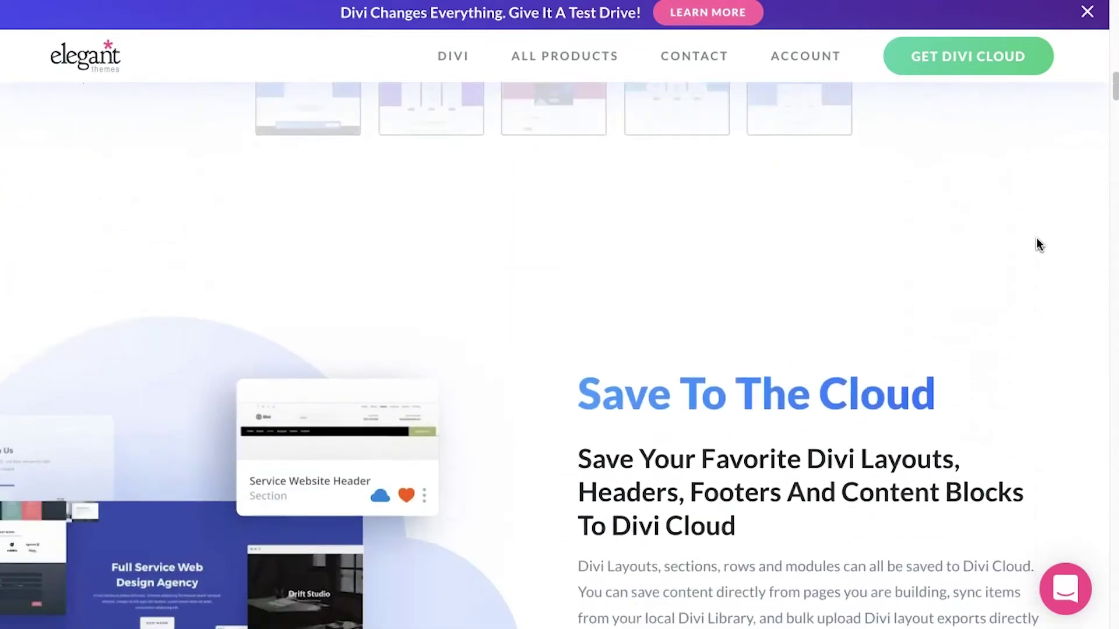
{"action": "scroll", "coordinate": [1040, 245], "scroll_direction": "down", "scroll_amount": 15}
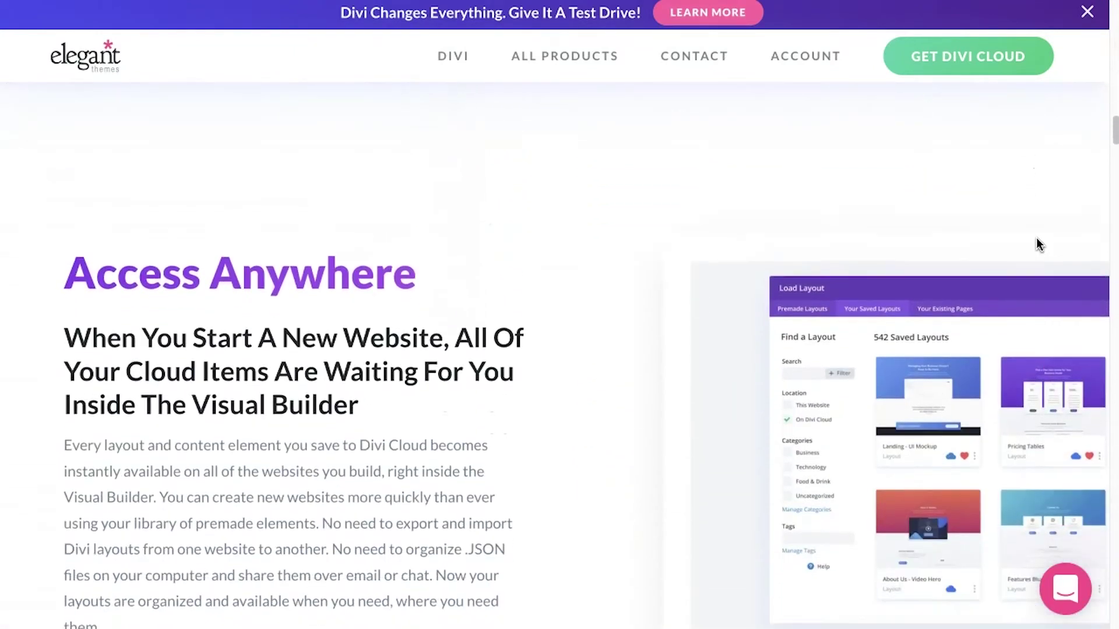
{"action": "scroll", "coordinate": [1038, 243], "scroll_direction": "down", "scroll_amount": 15}
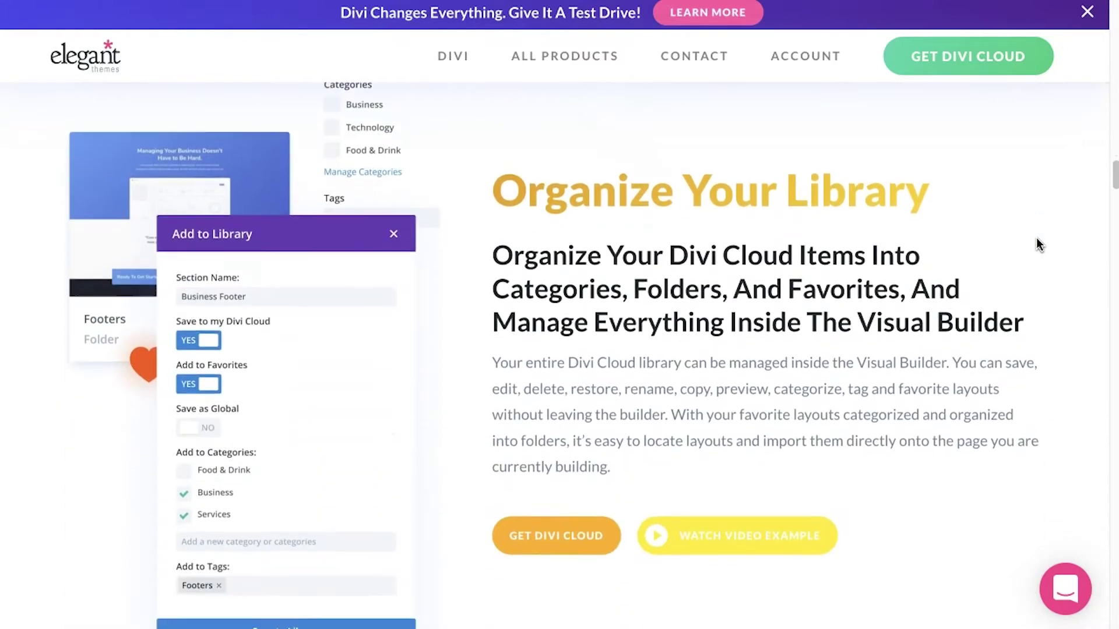
{"action": "scroll", "coordinate": [1040, 244], "scroll_direction": "down", "scroll_amount": 13}
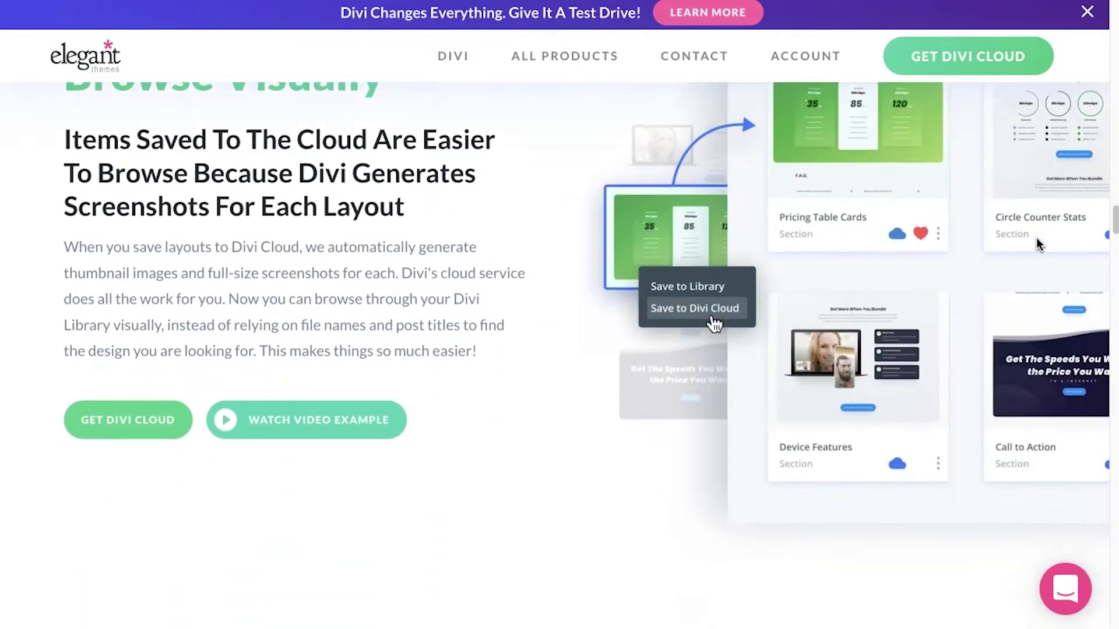
{"action": "scroll", "coordinate": [1040, 244], "scroll_direction": "down", "scroll_amount": 10}
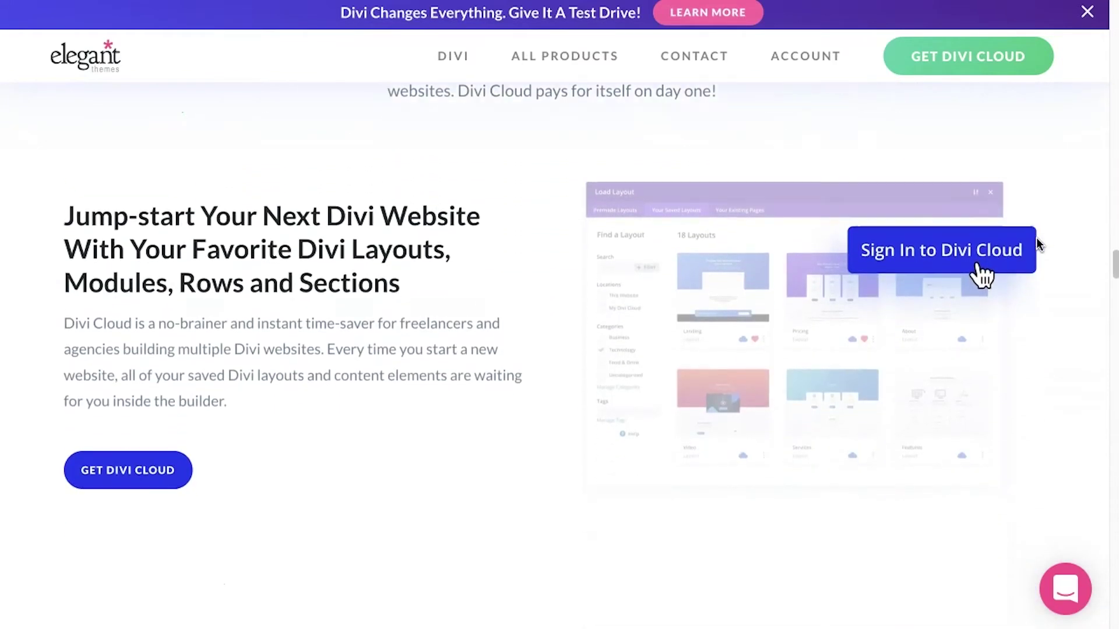
{"action": "scroll", "coordinate": [1040, 245], "scroll_direction": "down", "scroll_amount": 7}
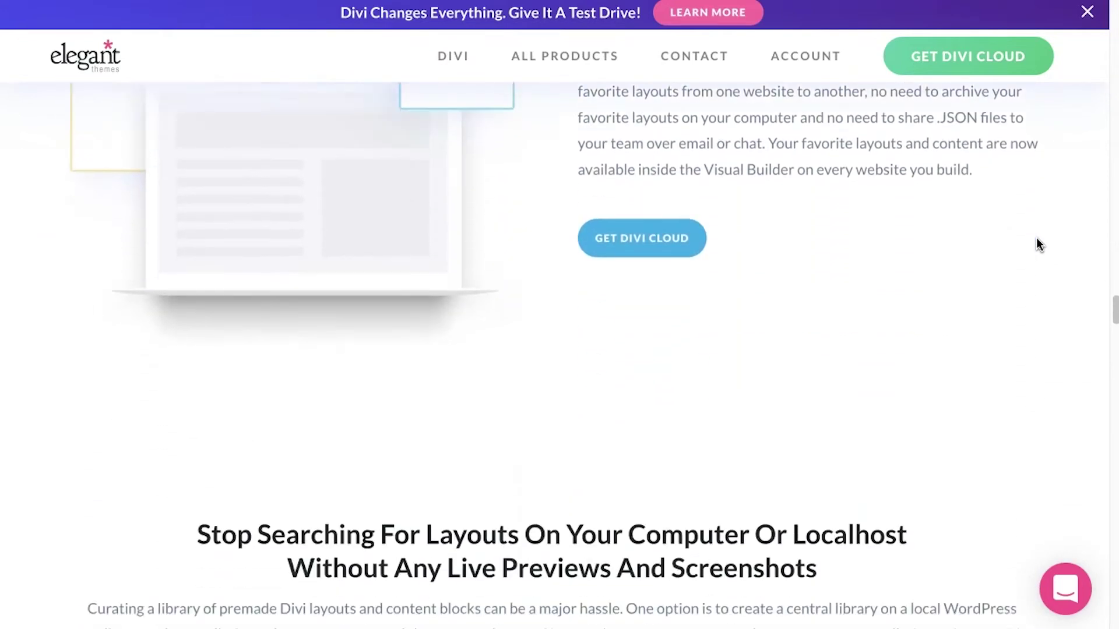
{"action": "scroll", "coordinate": [1041, 245], "scroll_direction": "down", "scroll_amount": 4}
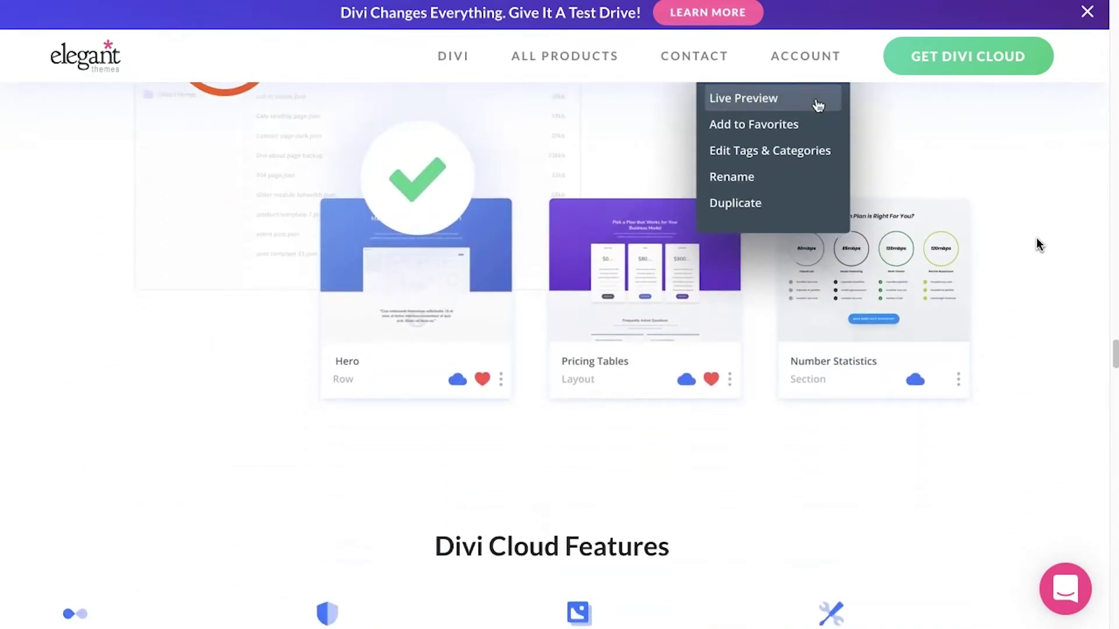
- Examine the upcoming items in the Feature Roadmap and return to the feature and layout-library sections above it
{"action": "scroll", "coordinate": [1041, 245], "scroll_direction": "down", "scroll_amount": 15}
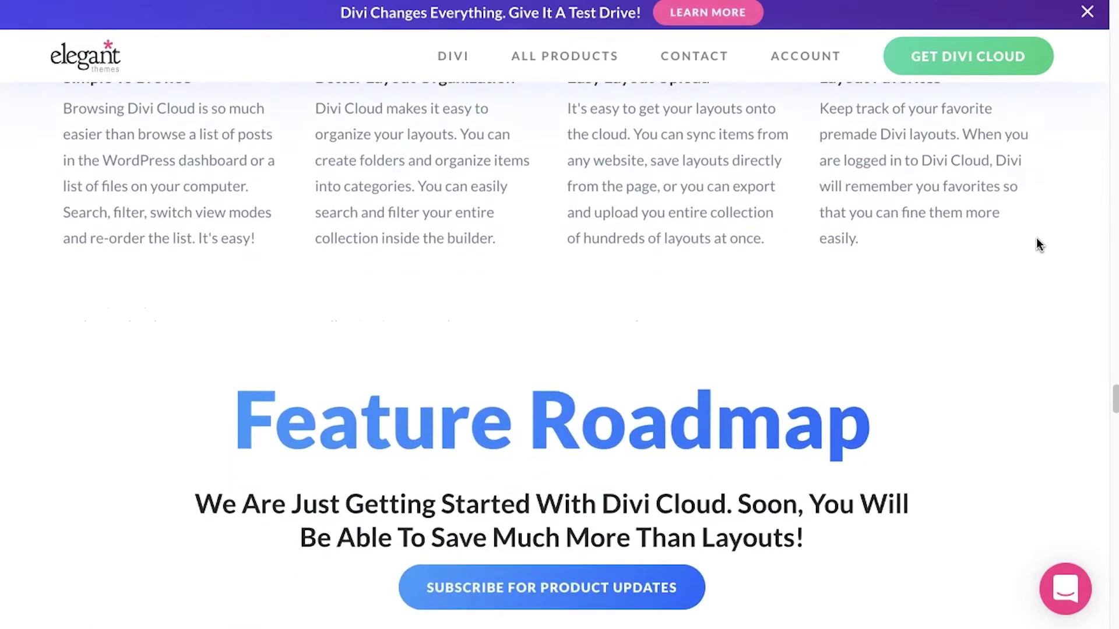
{"action": "scroll", "coordinate": [1040, 244], "scroll_direction": "down", "scroll_amount": 14}
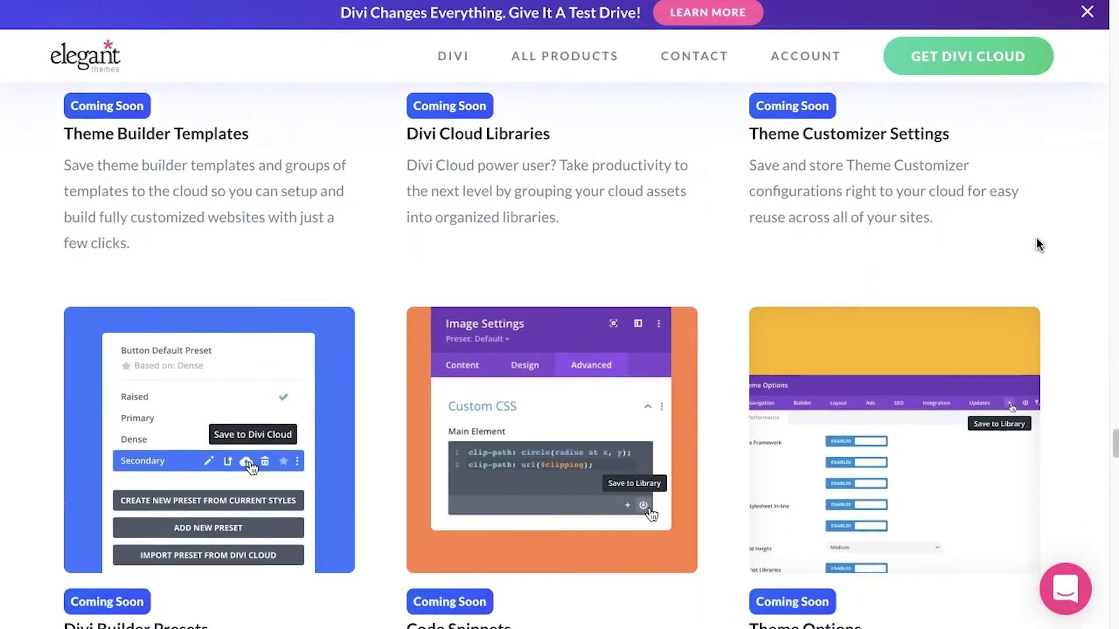
{"action": "scroll", "coordinate": [1040, 245], "scroll_direction": "down", "scroll_amount": 14}
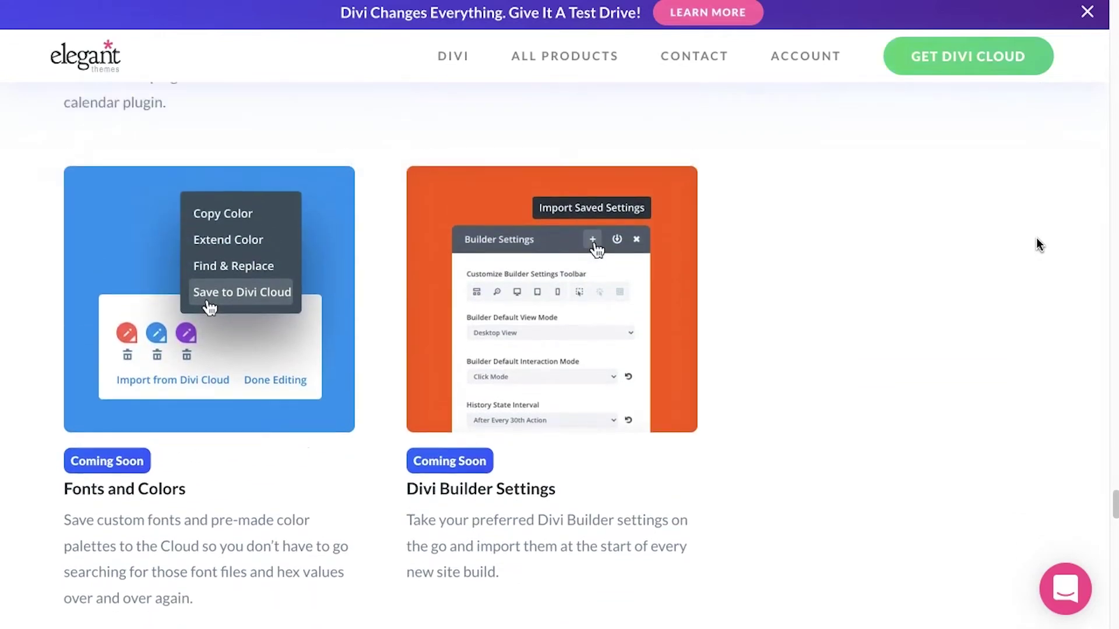
{"action": "scroll", "coordinate": [1040, 244], "scroll_direction": "up", "scroll_amount": 13}
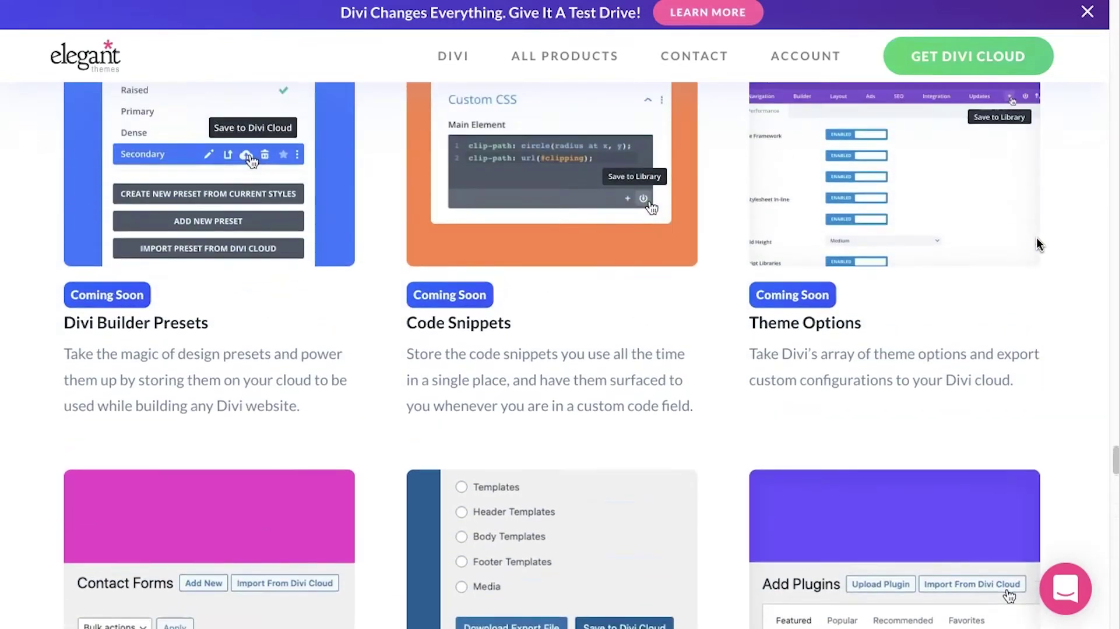
{"action": "scroll", "coordinate": [1040, 244], "scroll_direction": "up", "scroll_amount": 12}
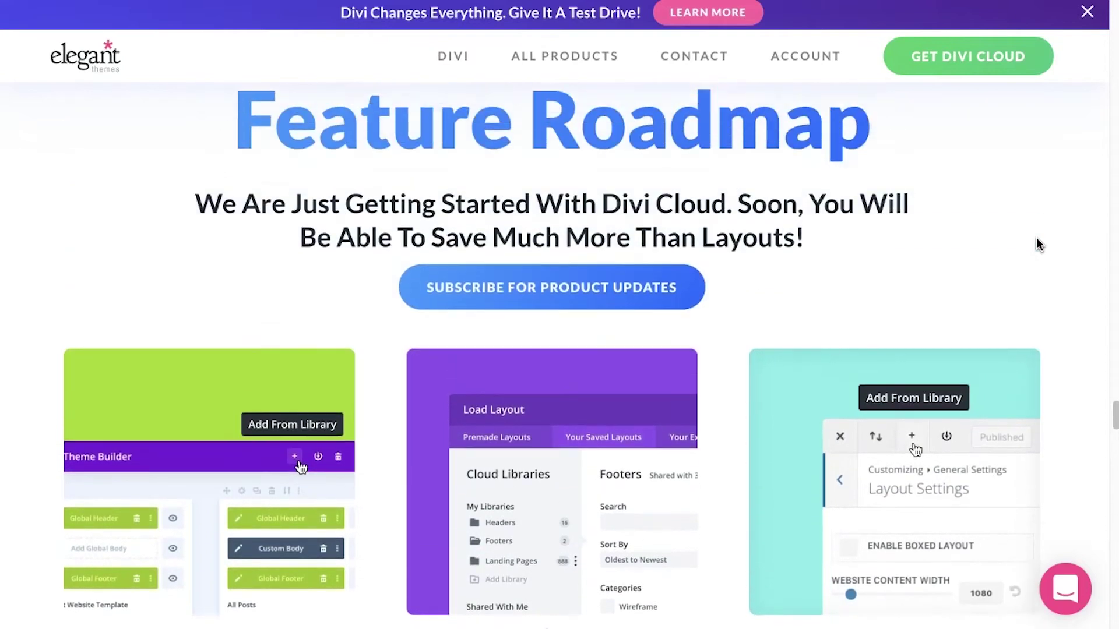
{"action": "scroll", "coordinate": [1040, 245], "scroll_direction": "up", "scroll_amount": 15}
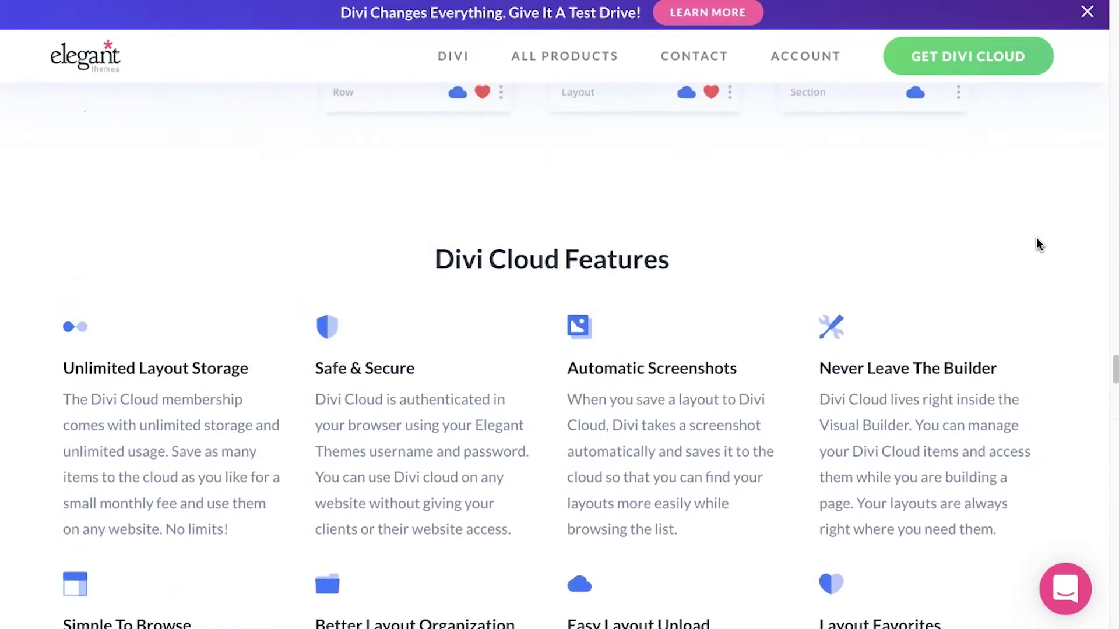
{"action": "scroll", "coordinate": [1041, 245], "scroll_direction": "up", "scroll_amount": 14}
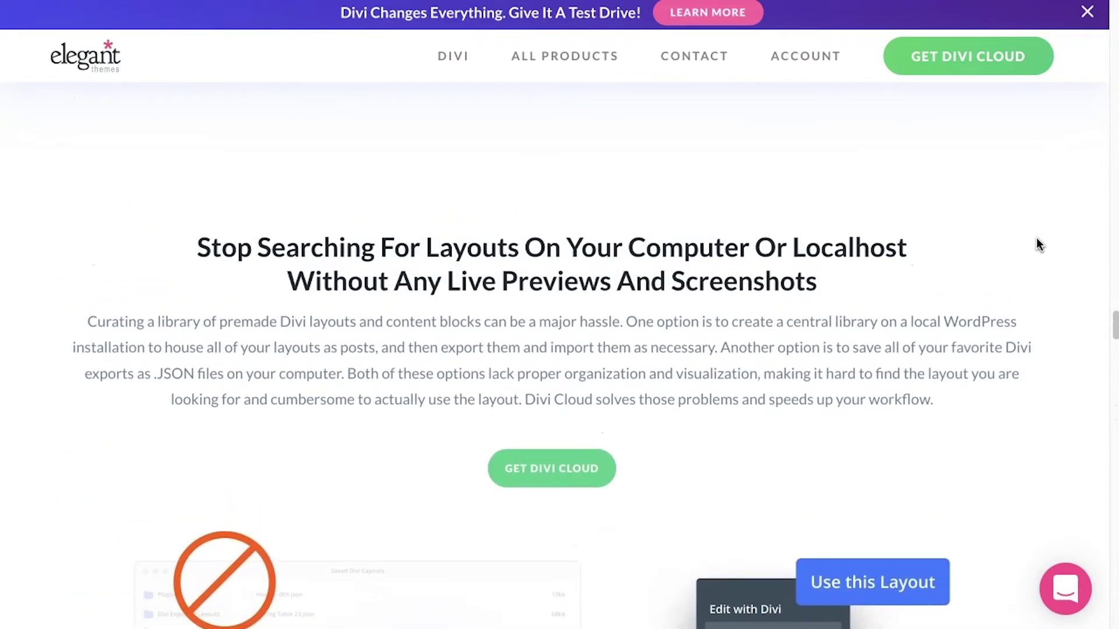
{"action": "scroll", "coordinate": [1040, 245], "scroll_direction": "up", "scroll_amount": 10}
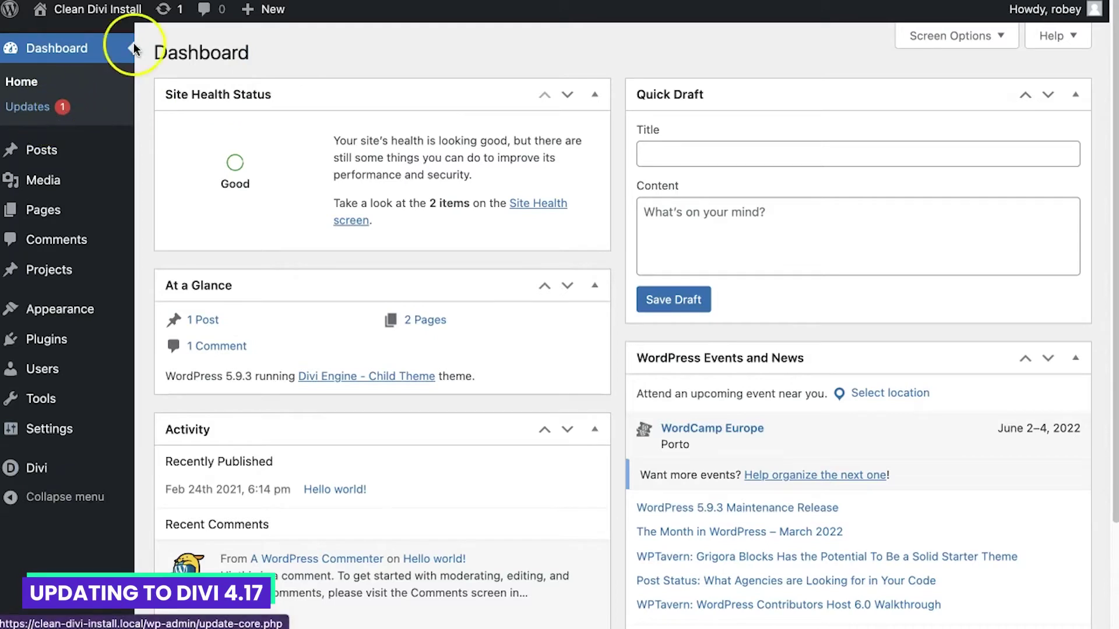
- Update the Divi theme to version 4.17 from the WordPress updates page
{"action": "left_click", "coordinate": [42, 109]}
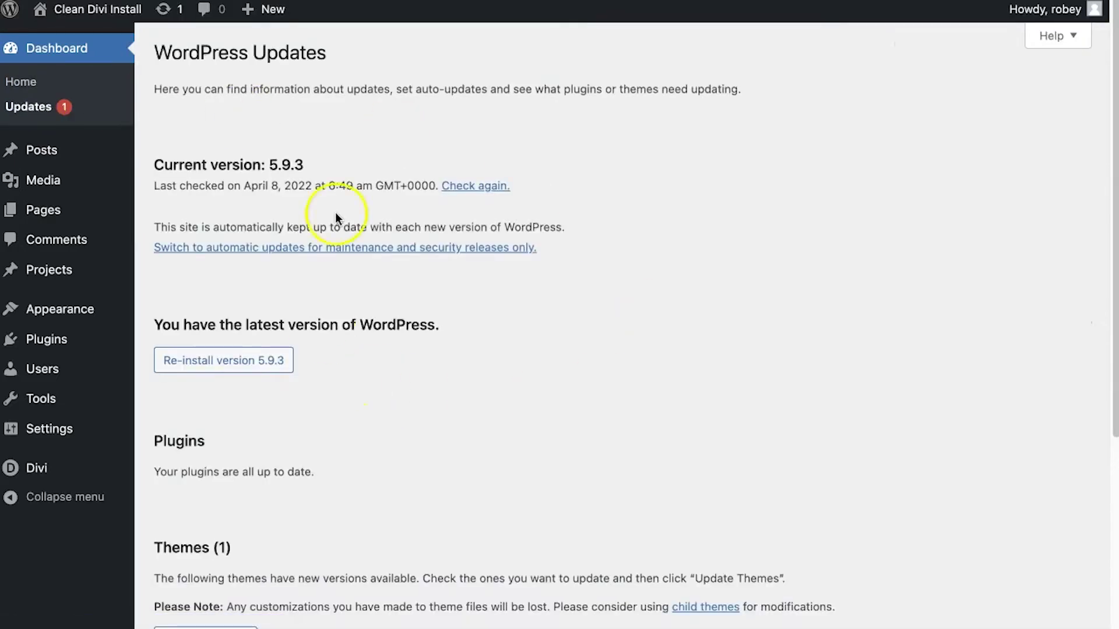
{"action": "scroll", "coordinate": [524, 400], "scroll_direction": "down", "scroll_amount": 3}
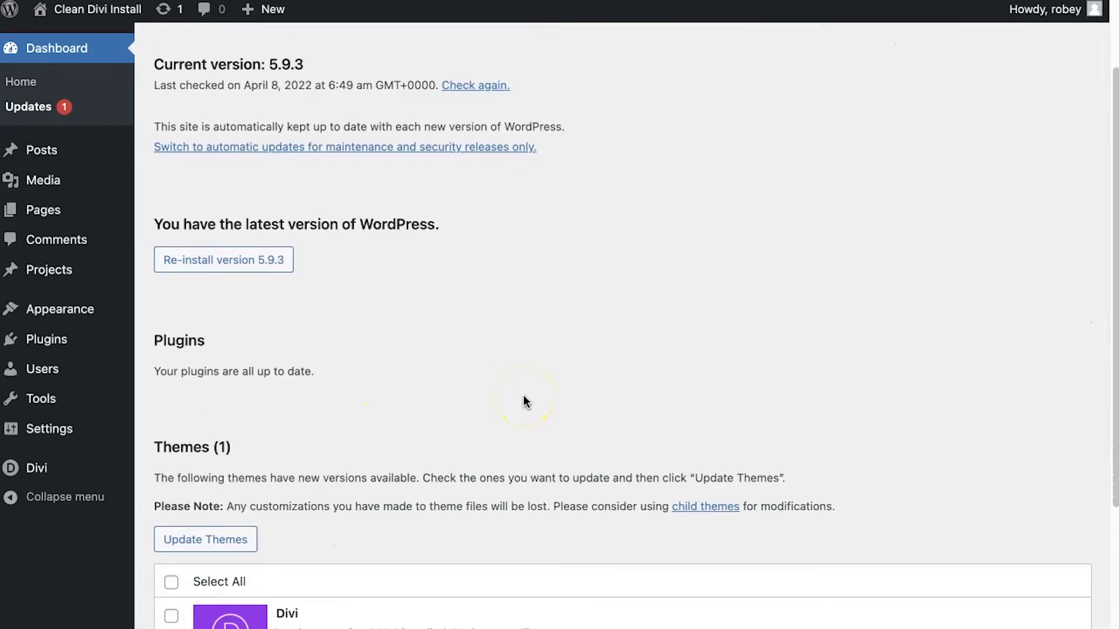
{"action": "scroll", "coordinate": [525, 401], "scroll_direction": "down", "scroll_amount": 2}
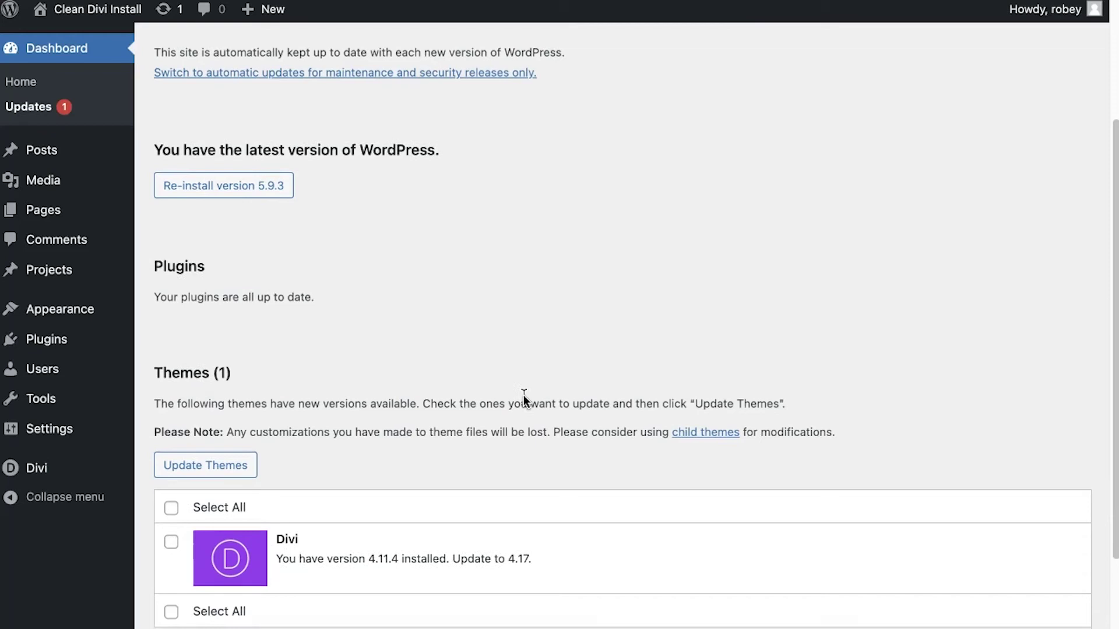
{"action": "scroll", "coordinate": [523, 395], "scroll_direction": "down", "scroll_amount": 3}
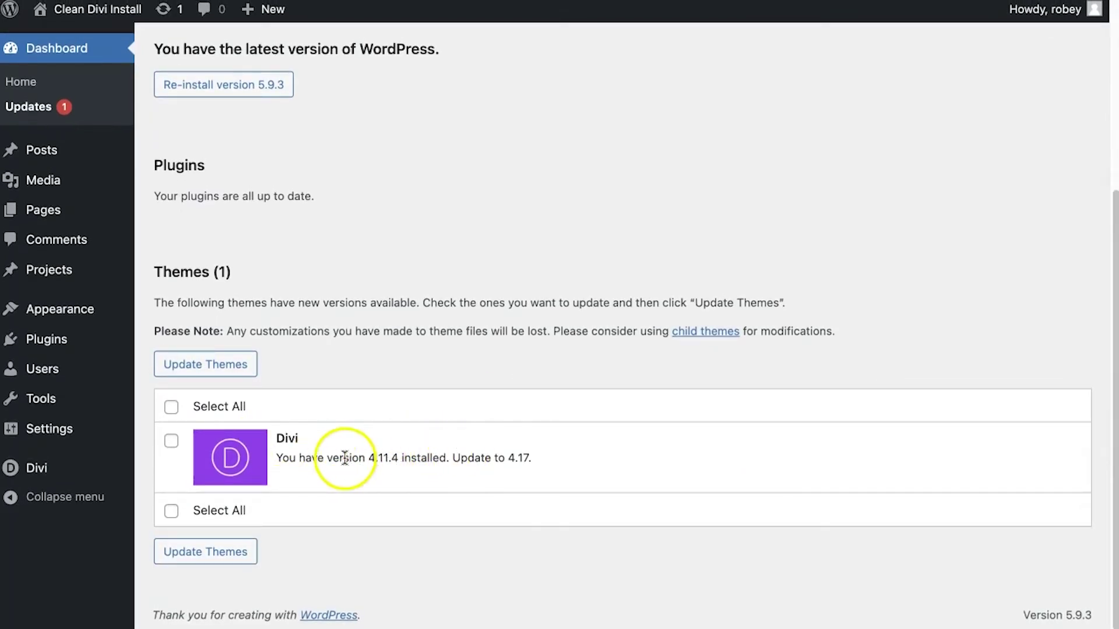
{"action": "left_click", "coordinate": [215, 370]}
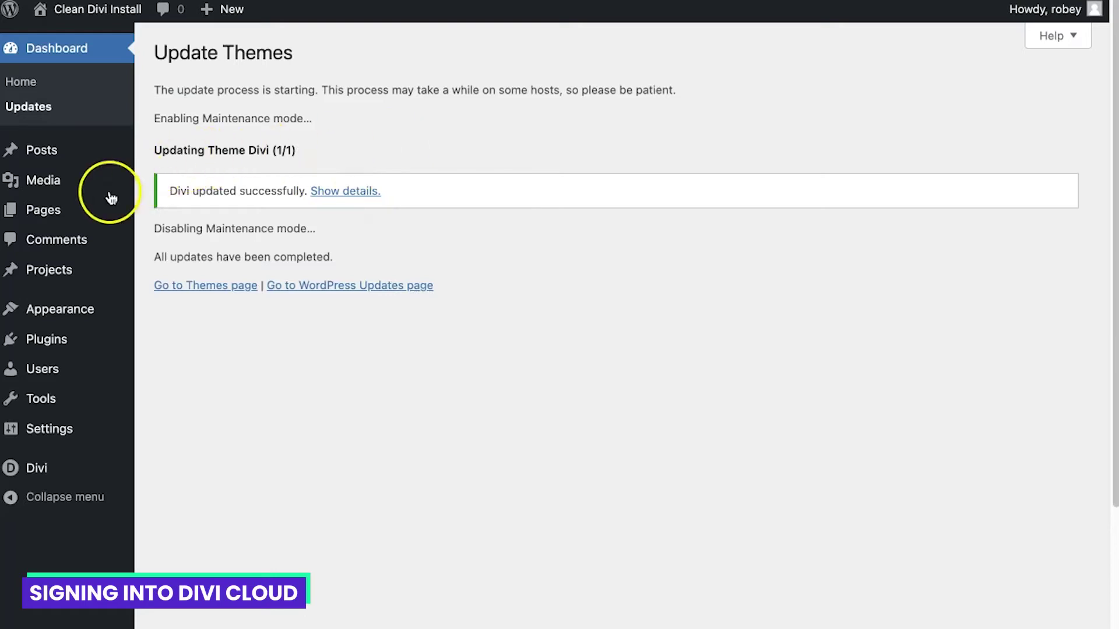
- Open the Divi Cloud Demo page for editing from the site's list of pages
{"action": "mouse_move", "coordinate": [94, 210]}
{"action": "left_click", "coordinate": [60, 219]}
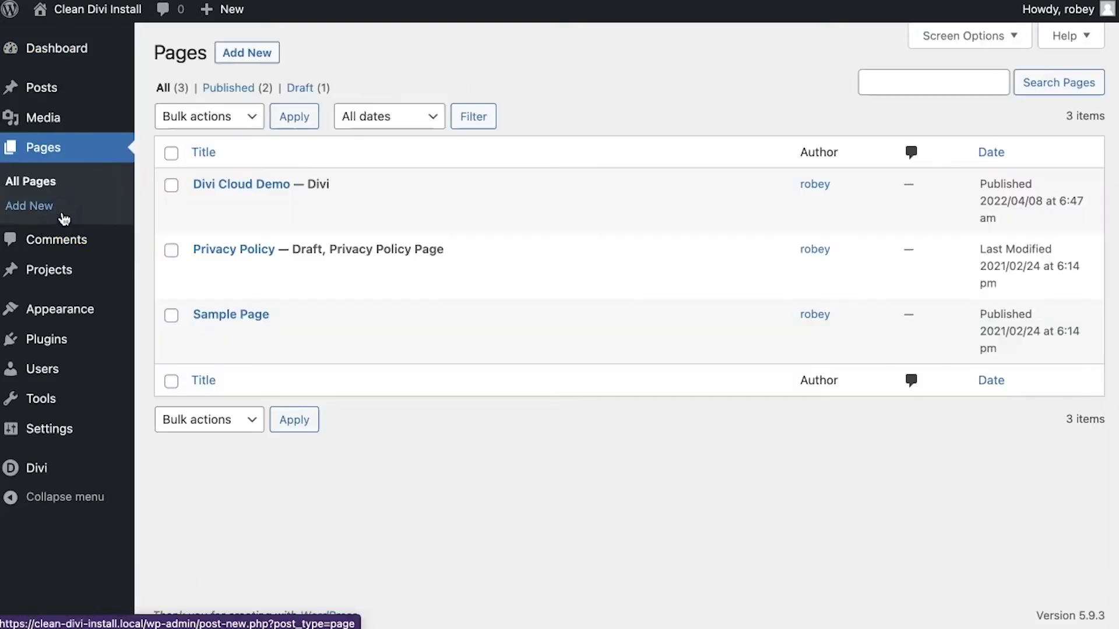
{"action": "mouse_move", "coordinate": [287, 193]}
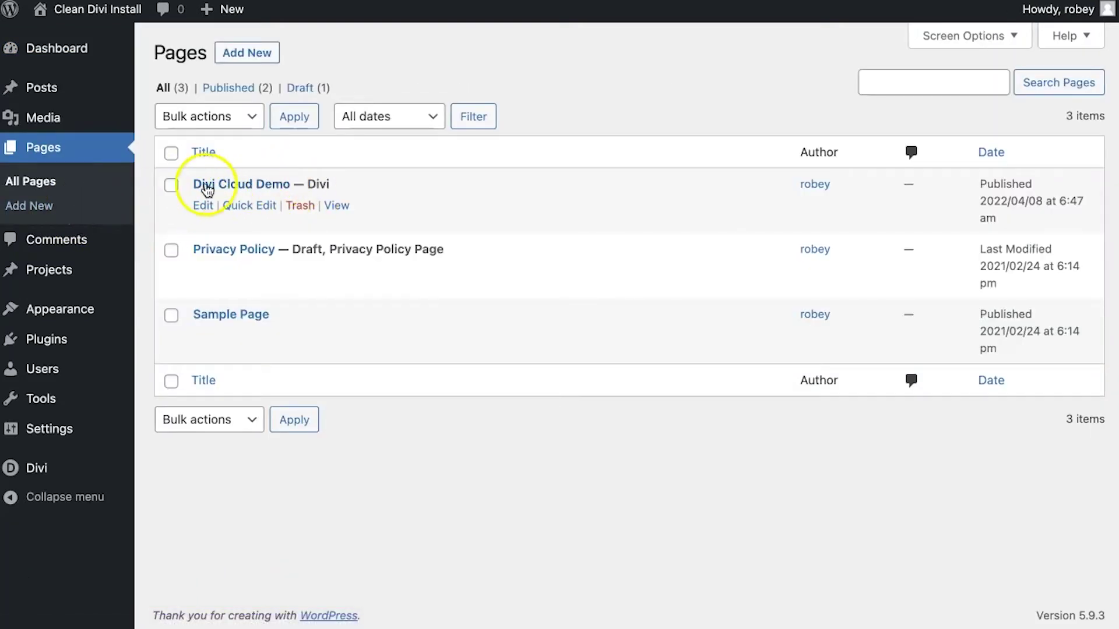
{"action": "left_click", "coordinate": [214, 184]}
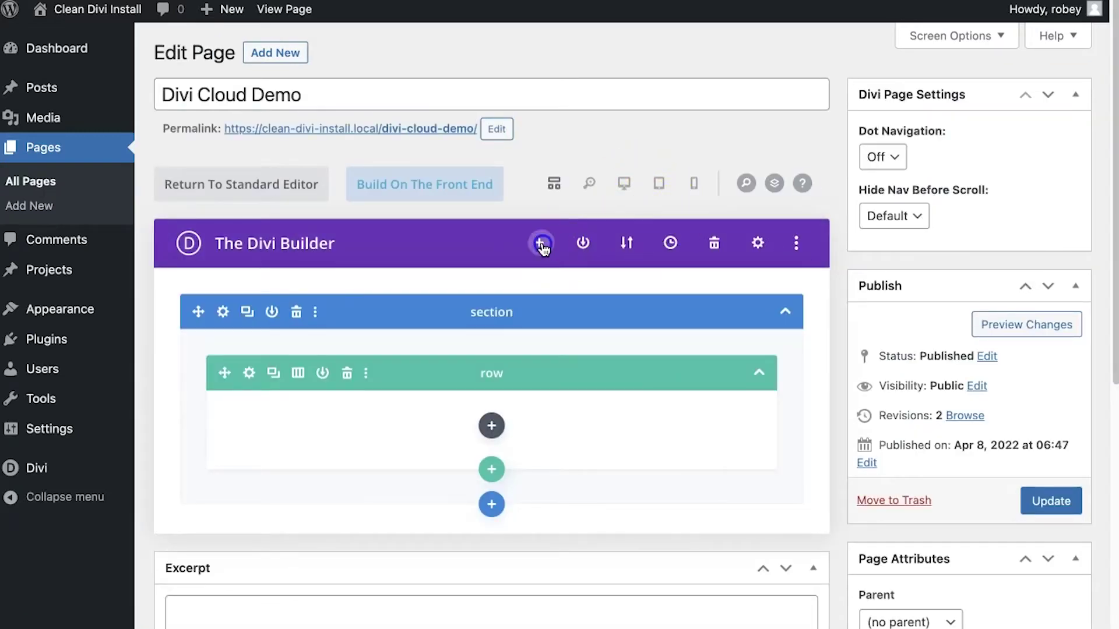
- Sign in to Divi Cloud from the page's layout library with the account username and password, and show the saved layouts
{"action": "left_click", "coordinate": [541, 245]}
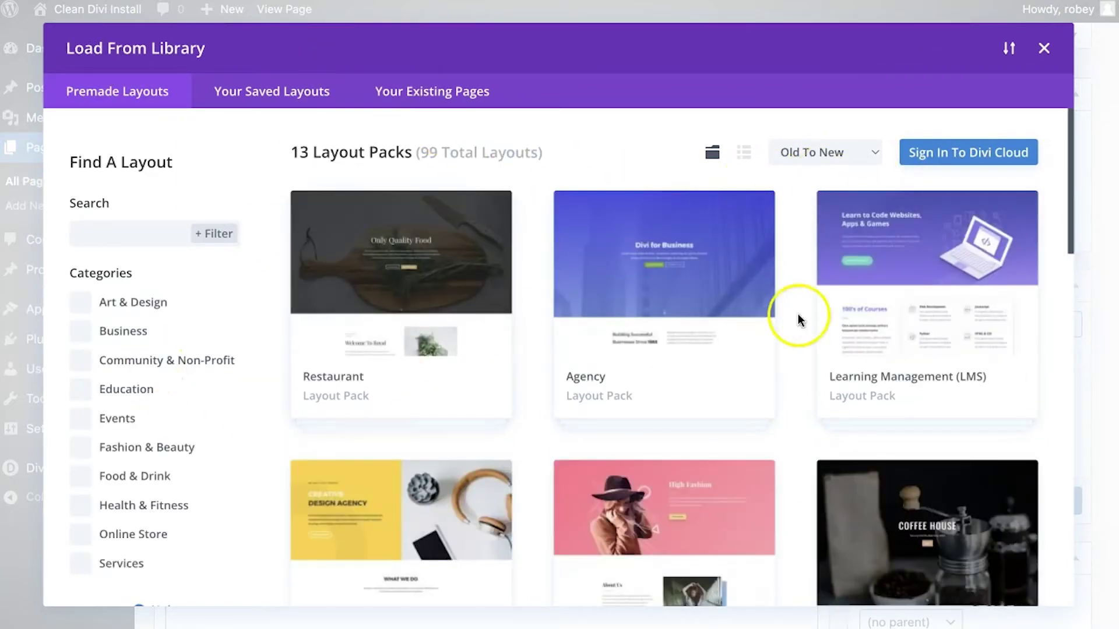
{"action": "left_click", "coordinate": [975, 163]}
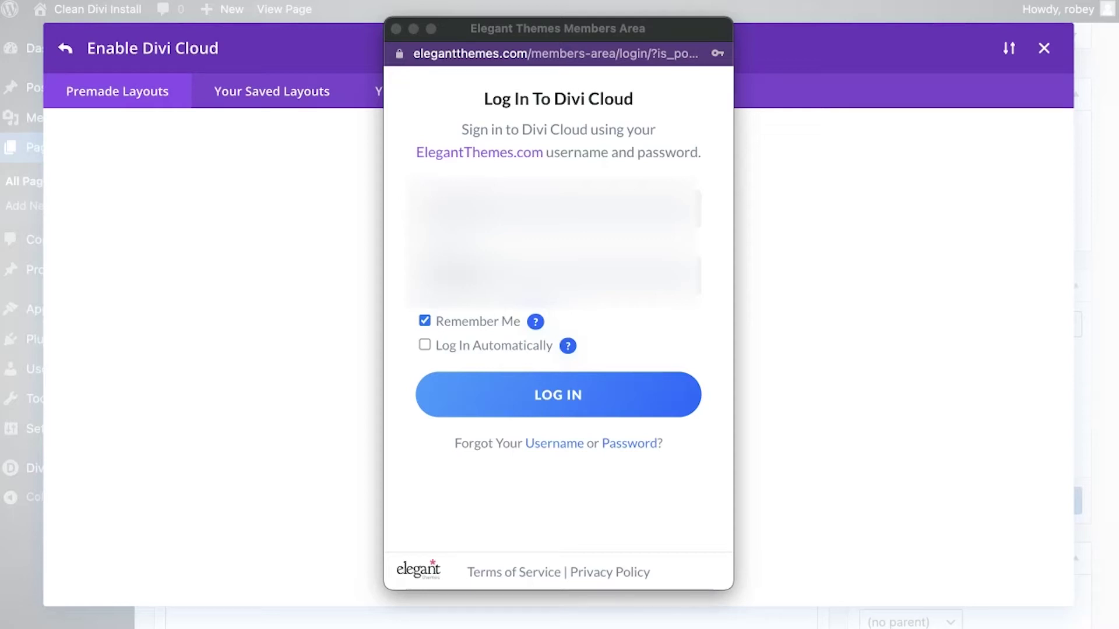
{"action": "left_click", "coordinate": [669, 310]}
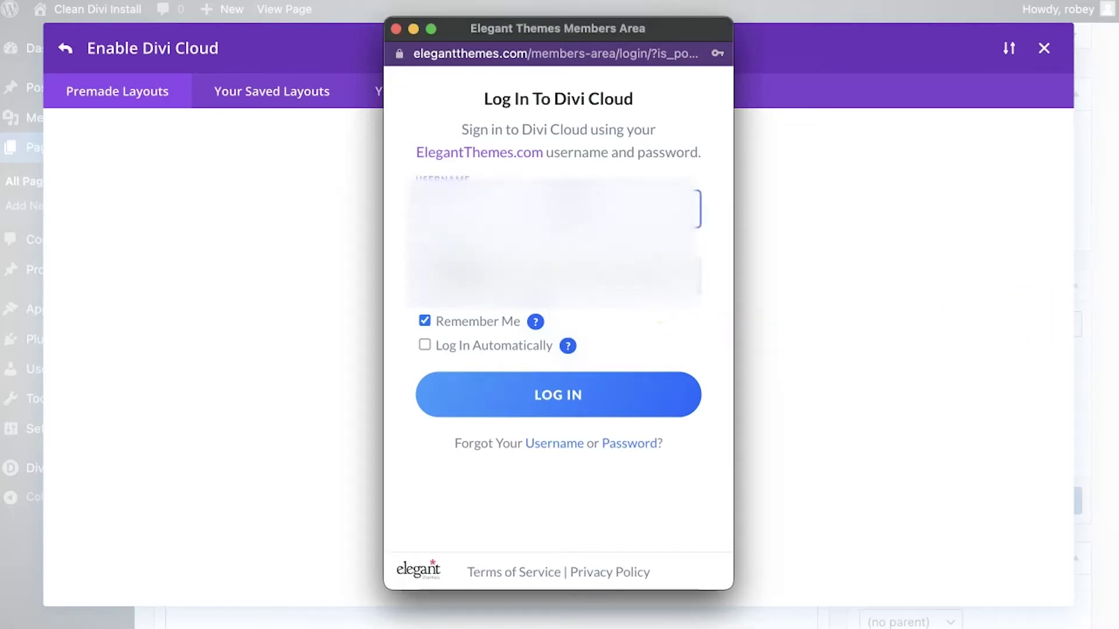
{"action": "left_click", "coordinate": [552, 390]}
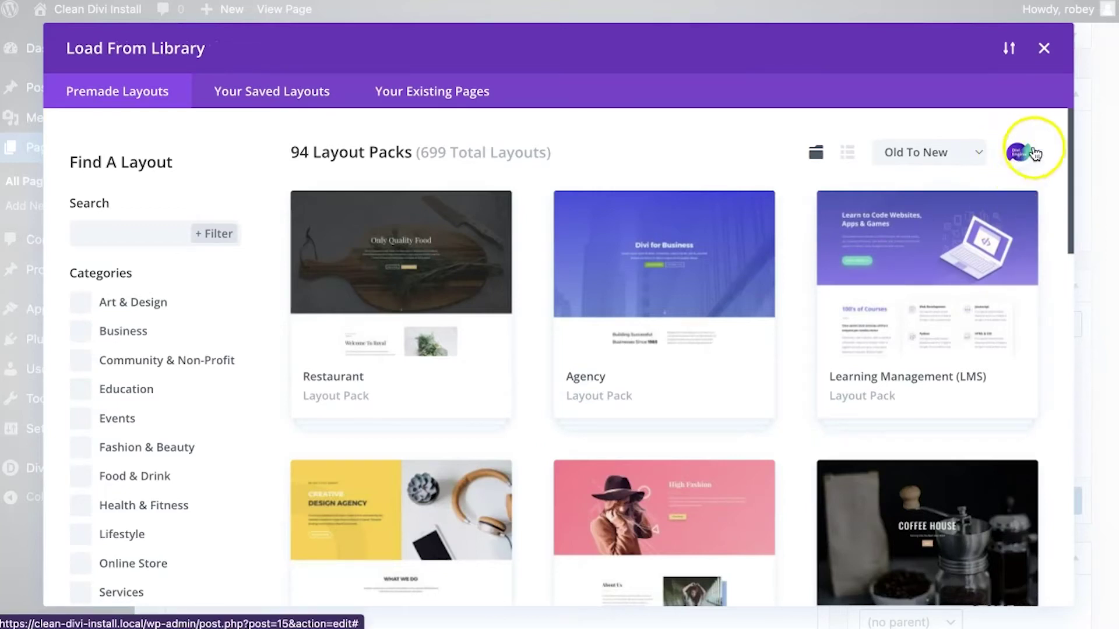
{"action": "scroll", "coordinate": [246, 431], "scroll_direction": "down", "scroll_amount": 10}
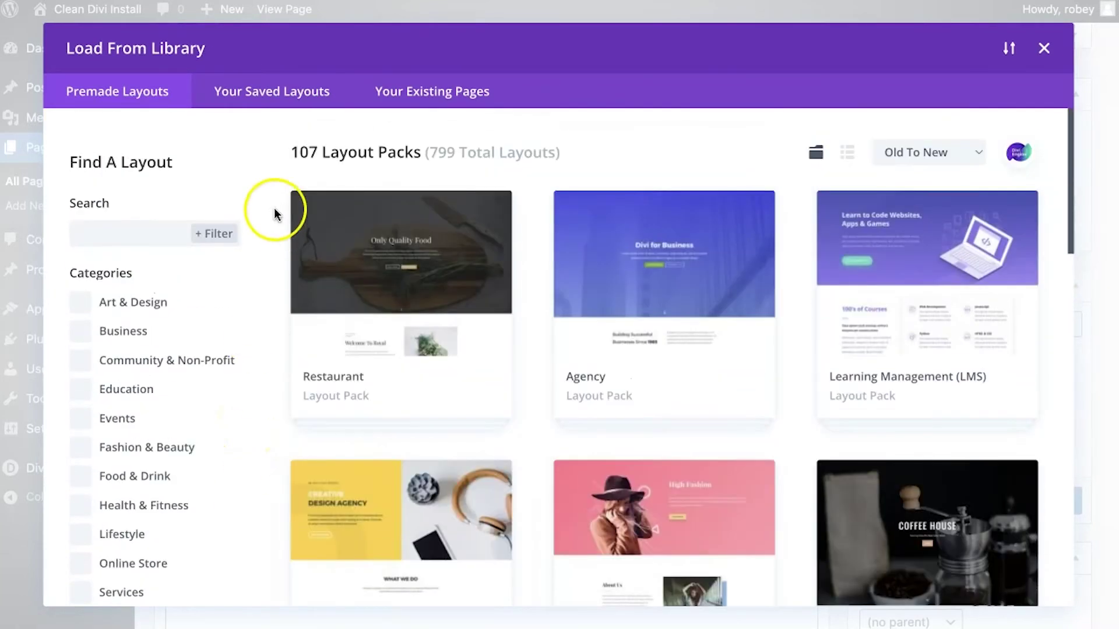
{"action": "left_click", "coordinate": [285, 91]}
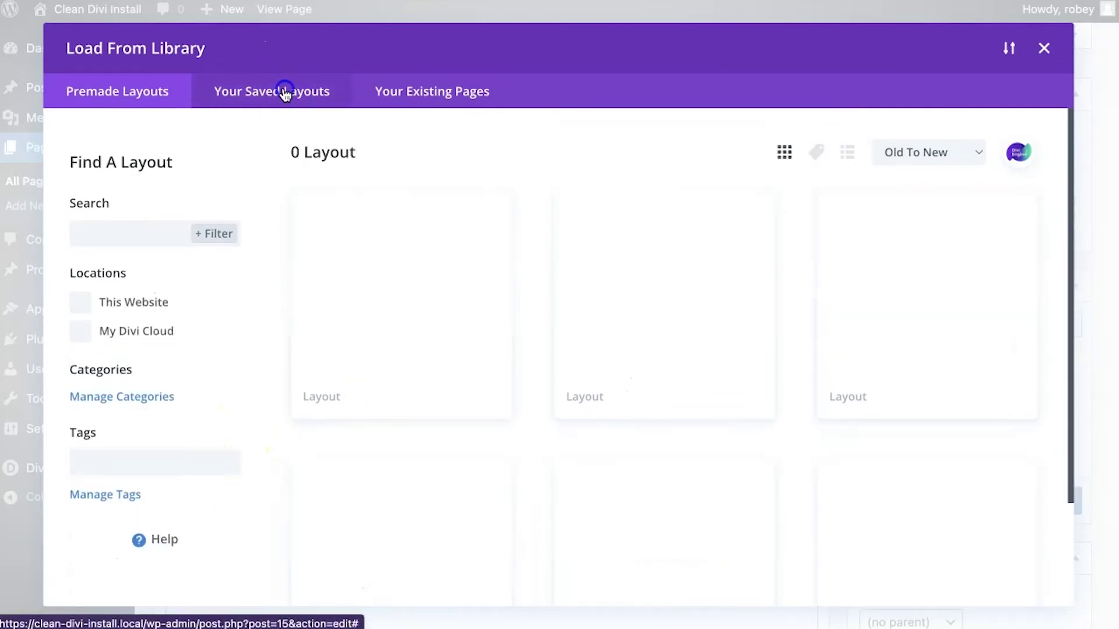
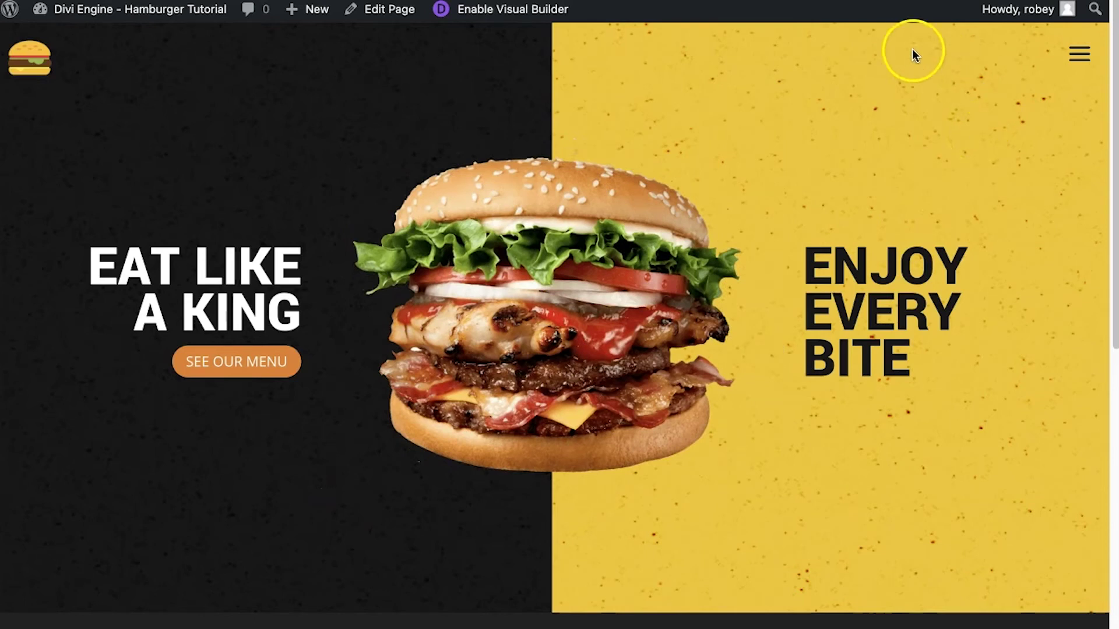
- Open the burger site's Hero Section page for editing in the Divi Builder
{"action": "left_click", "coordinate": [387, 10]}
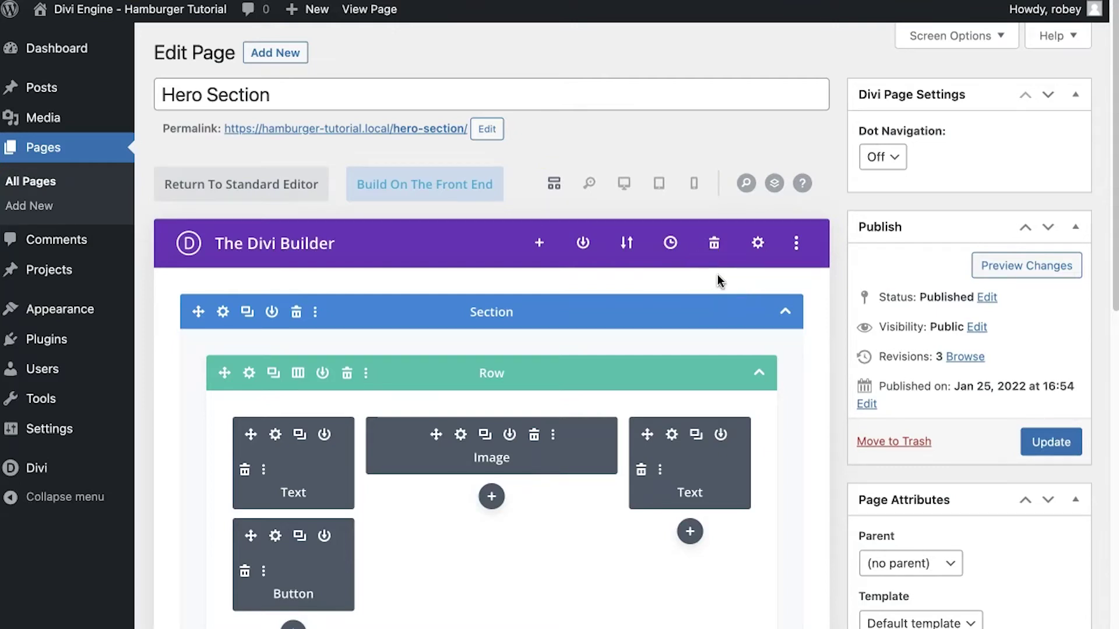
{"action": "left_click", "coordinate": [452, 592]}
{"action": "left_click", "coordinate": [554, 293]}
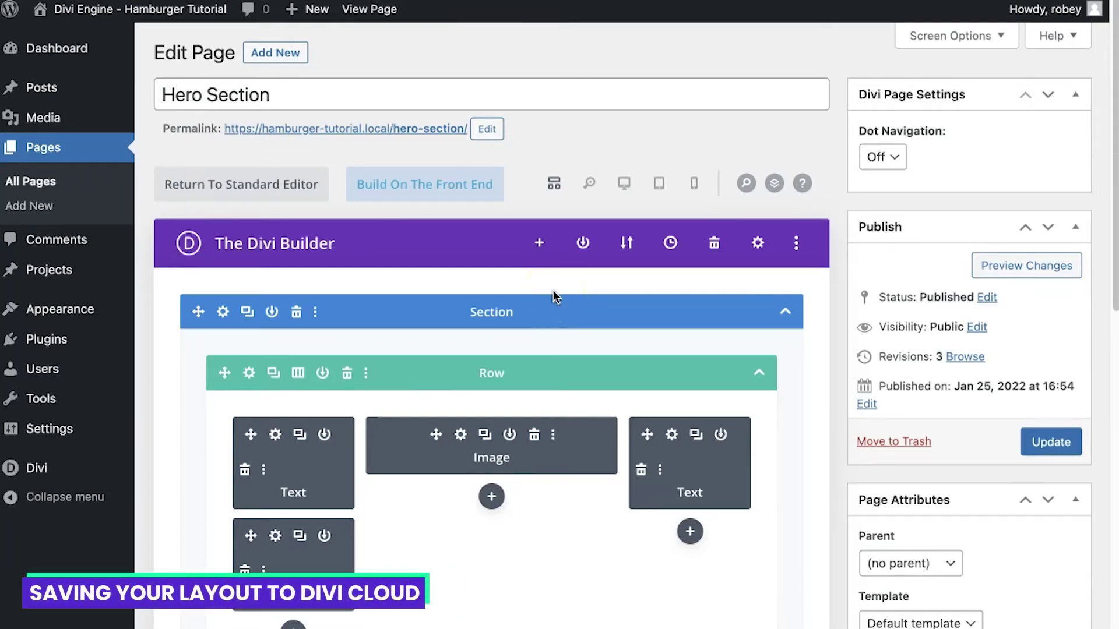
- Start adding the page to the library as "Burger Site Hero Section - Page" and enable saving to Divi Cloud
{"action": "left_click", "coordinate": [583, 245]}
{"action": "left_click", "coordinate": [532, 433]}
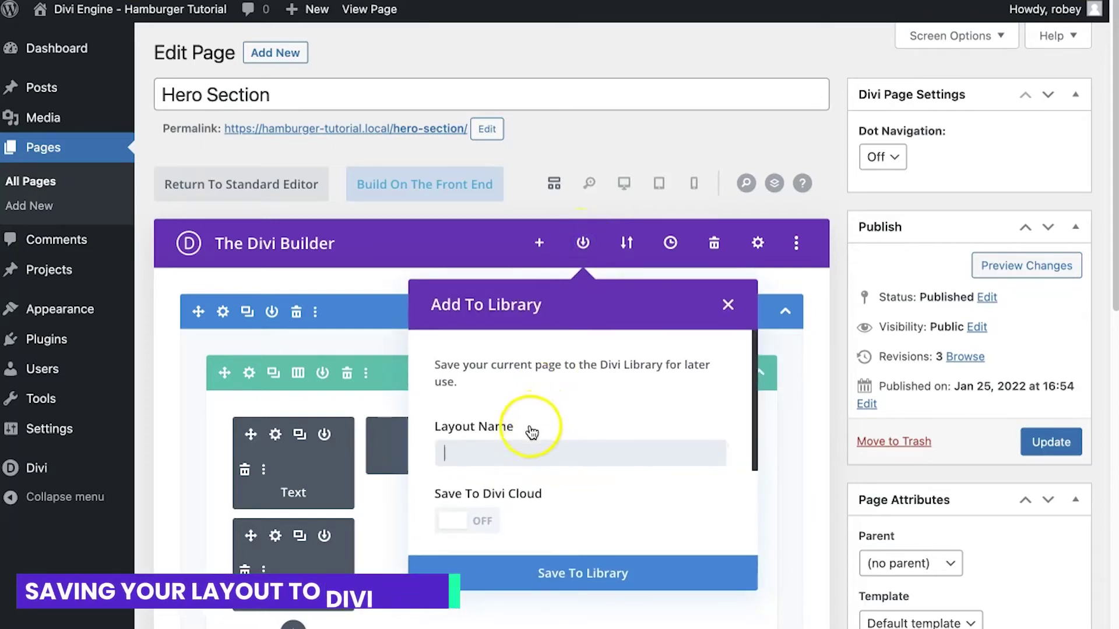
{"action": "left_click", "coordinate": [518, 445]}
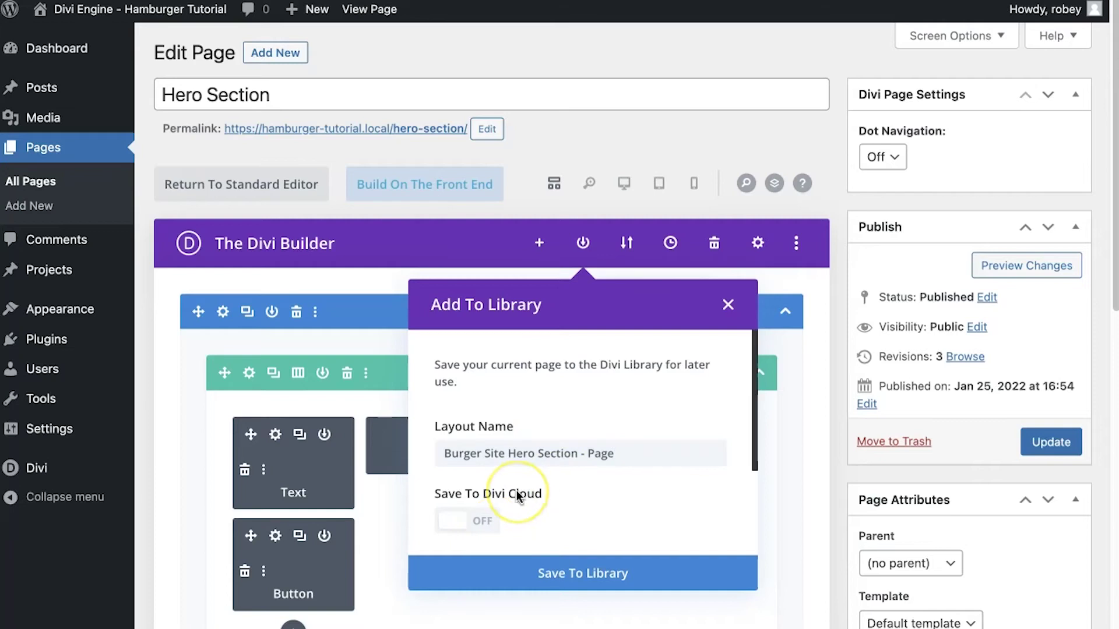
{"action": "left_click", "coordinate": [459, 524]}
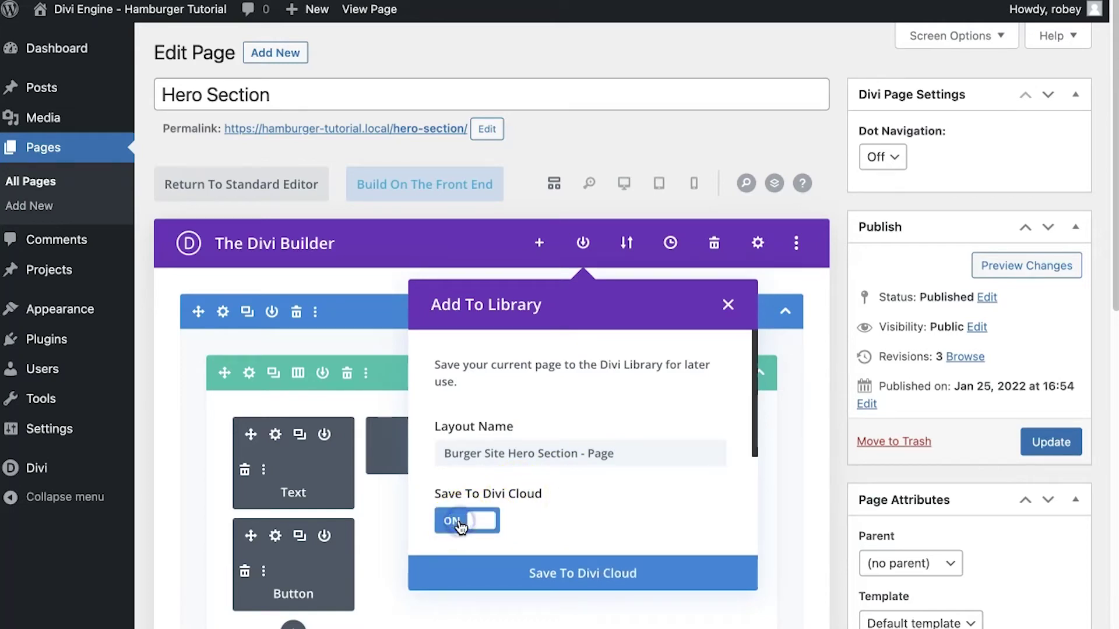
- Assign the layout to the Hamburger Tutorial category, enter the tag "Header Page - Section" and save it to Divi Cloud
{"action": "scroll", "coordinate": [634, 489], "scroll_direction": "down", "scroll_amount": 5}
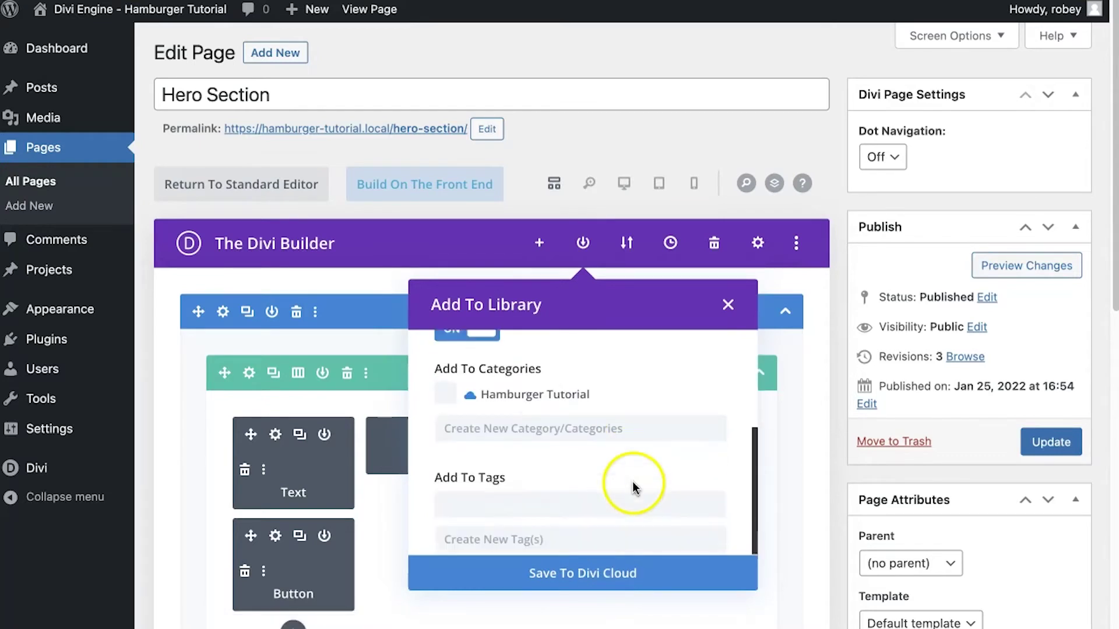
{"action": "scroll", "coordinate": [543, 379], "scroll_direction": "up", "scroll_amount": 1}
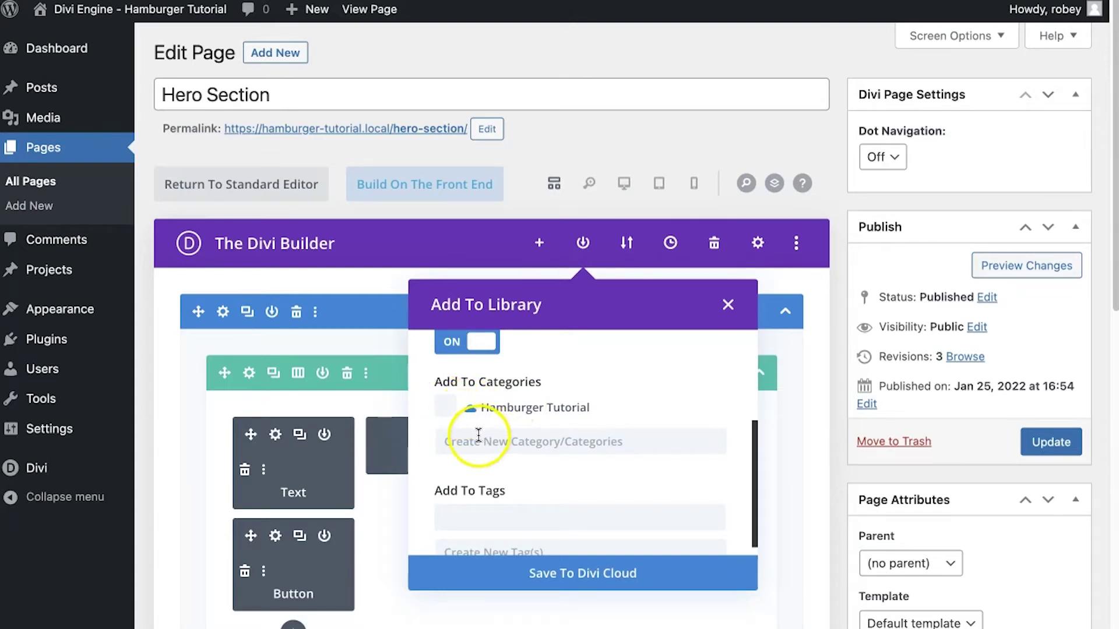
{"action": "left_click", "coordinate": [446, 408]}
{"action": "scroll", "coordinate": [526, 490], "scroll_direction": "down", "scroll_amount": 1}
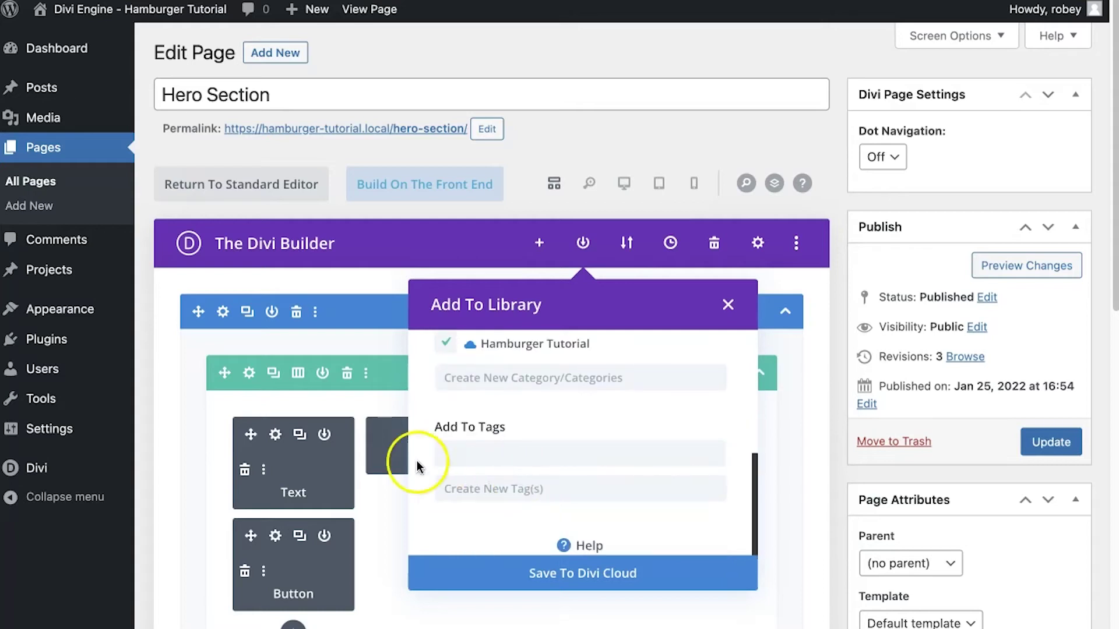
{"action": "left_click", "coordinate": [482, 450]}
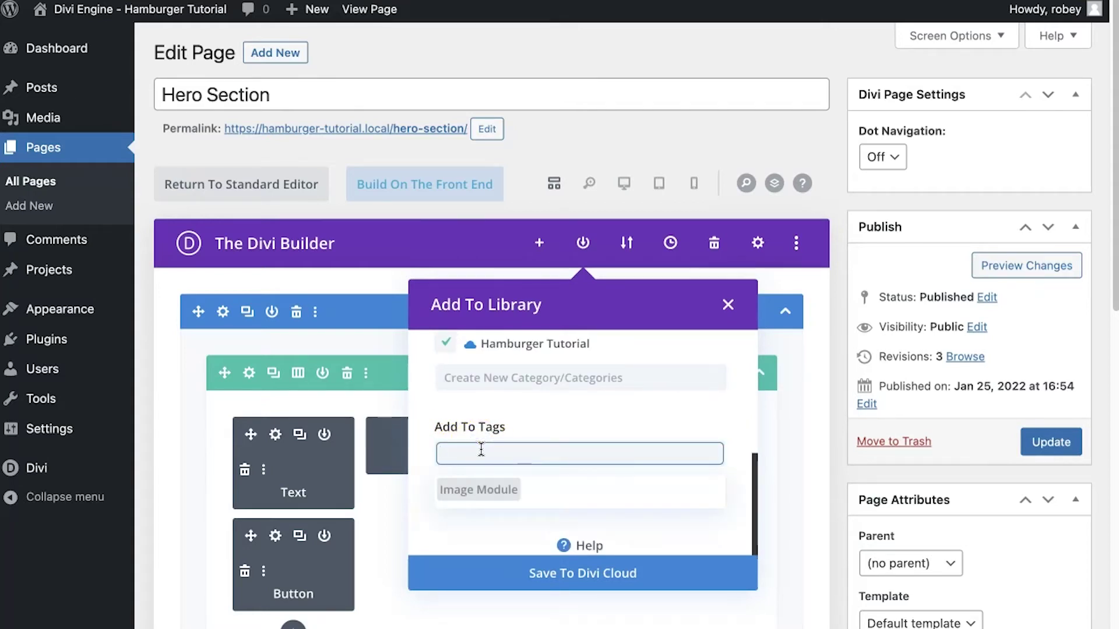
{"action": "type", "text": "Header Page - Section"}
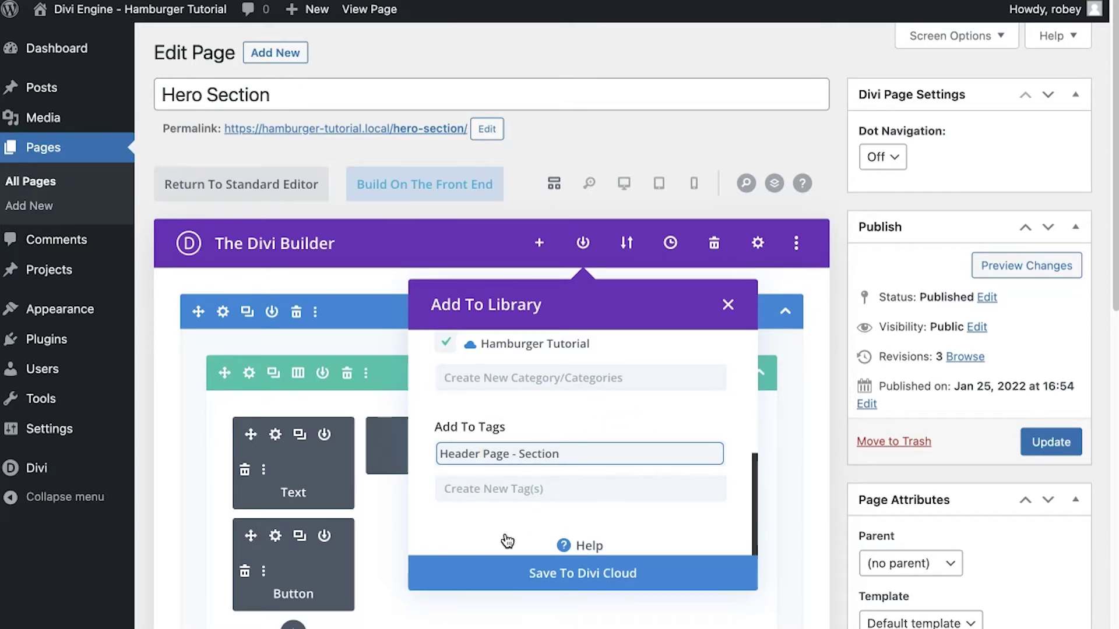
{"action": "left_click", "coordinate": [599, 576]}
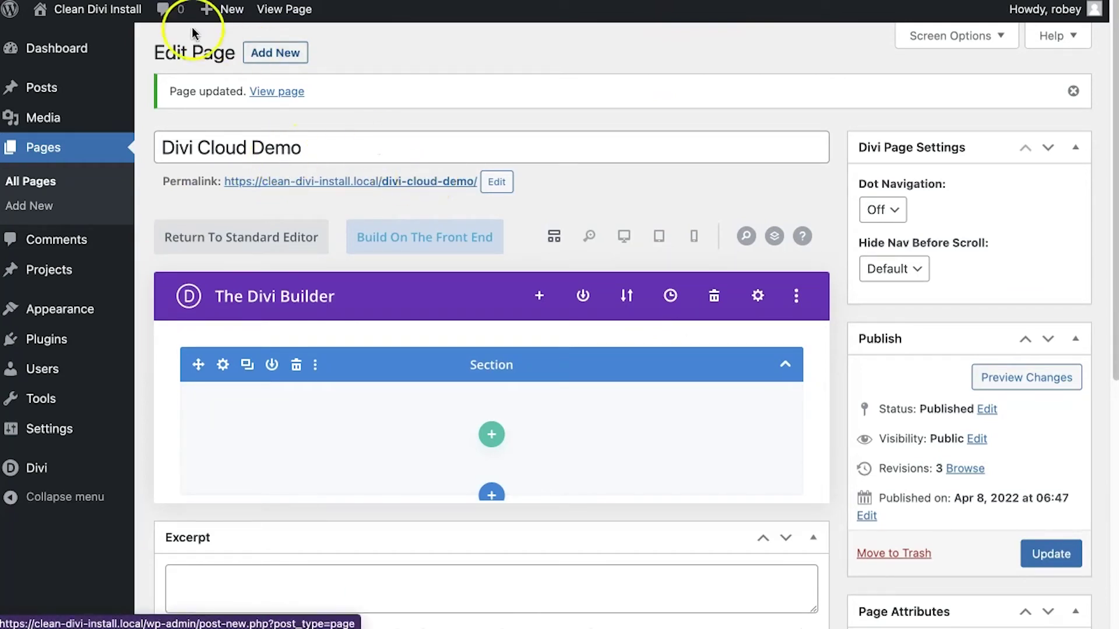
- Reload the Divi Cloud Demo page, delete the first Burger Site Hero Section – Page layout from the saved layouts and close the library
{"action": "key", "text": "super+r"}
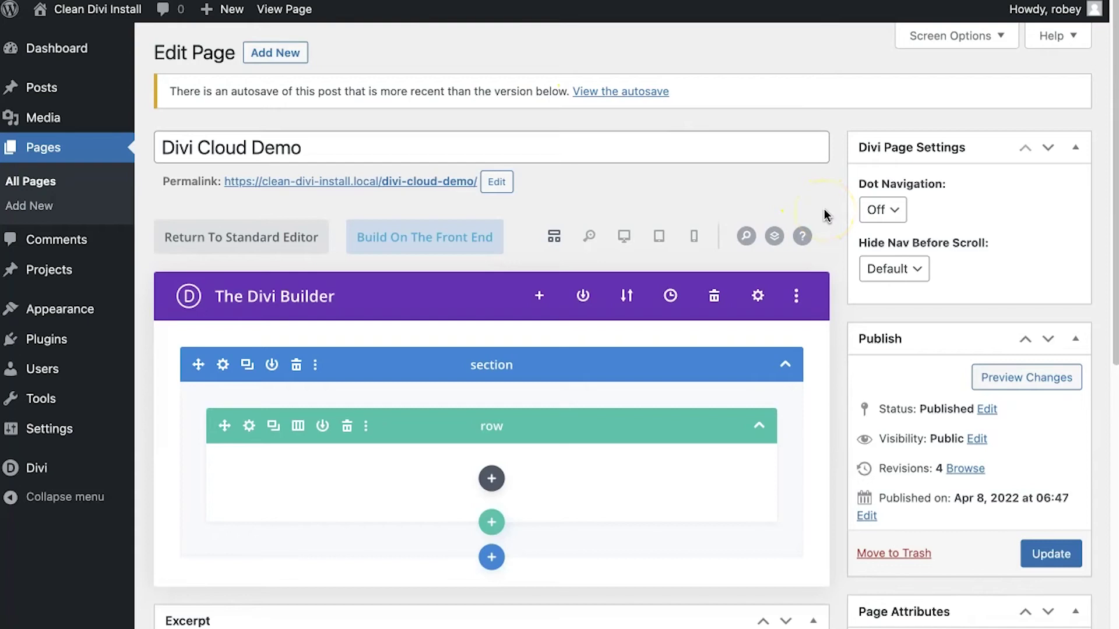
{"action": "left_click", "coordinate": [541, 296]}
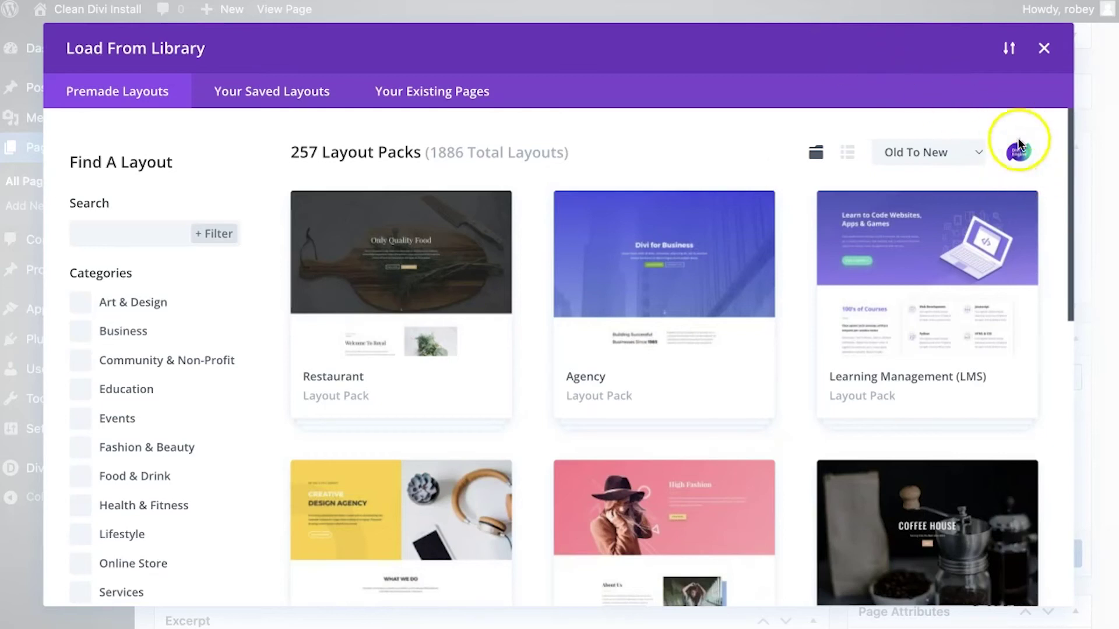
{"action": "left_click", "coordinate": [276, 94]}
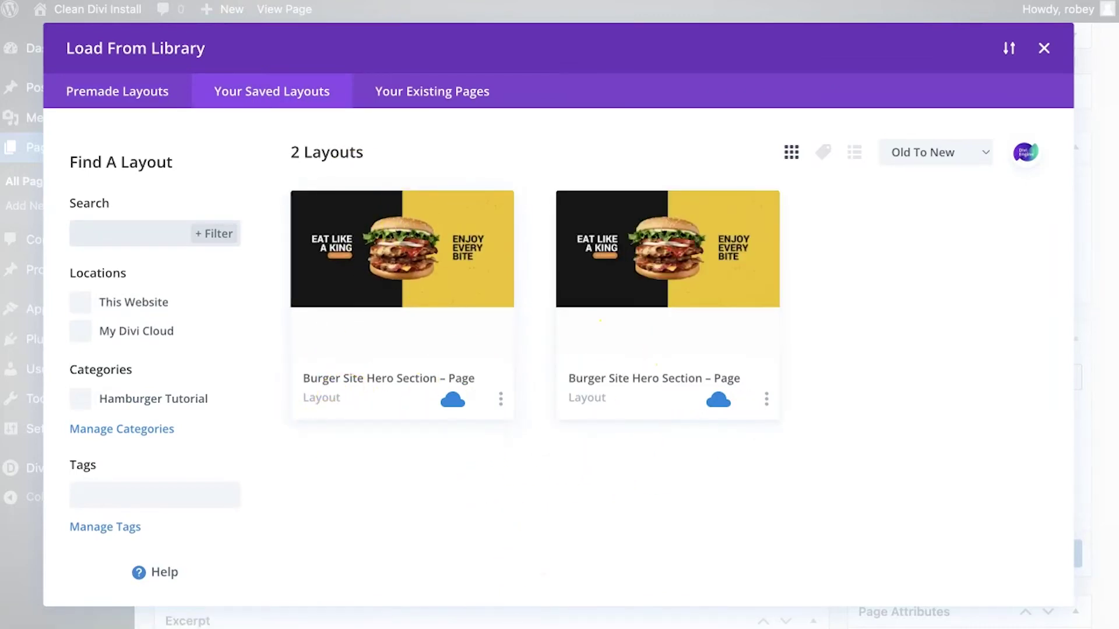
{"action": "left_click", "coordinate": [500, 401]}
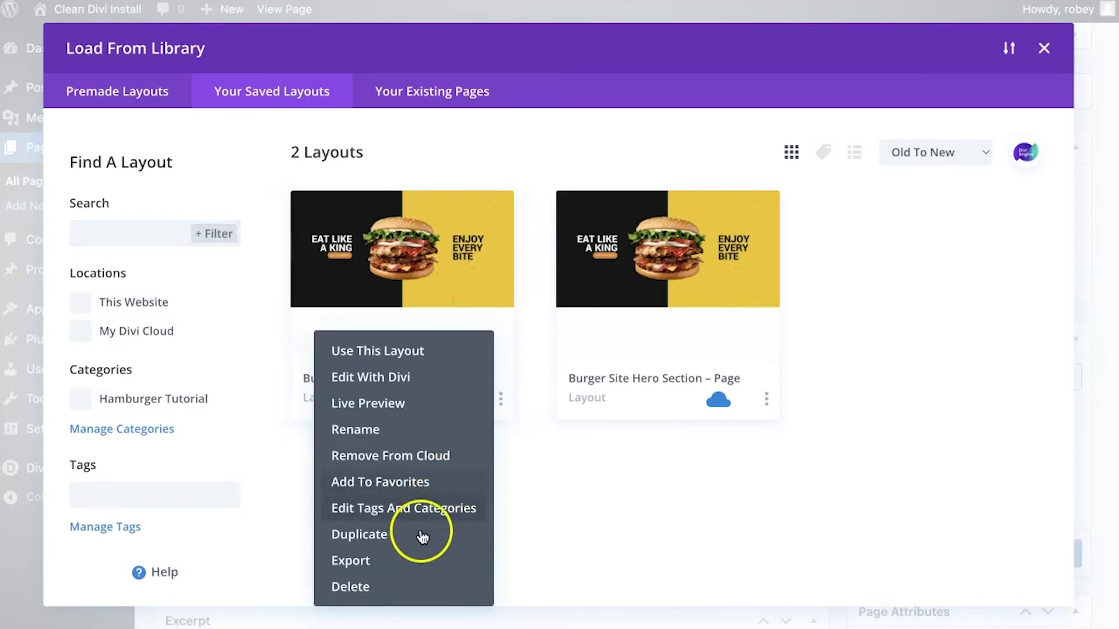
{"action": "left_click", "coordinate": [397, 581]}
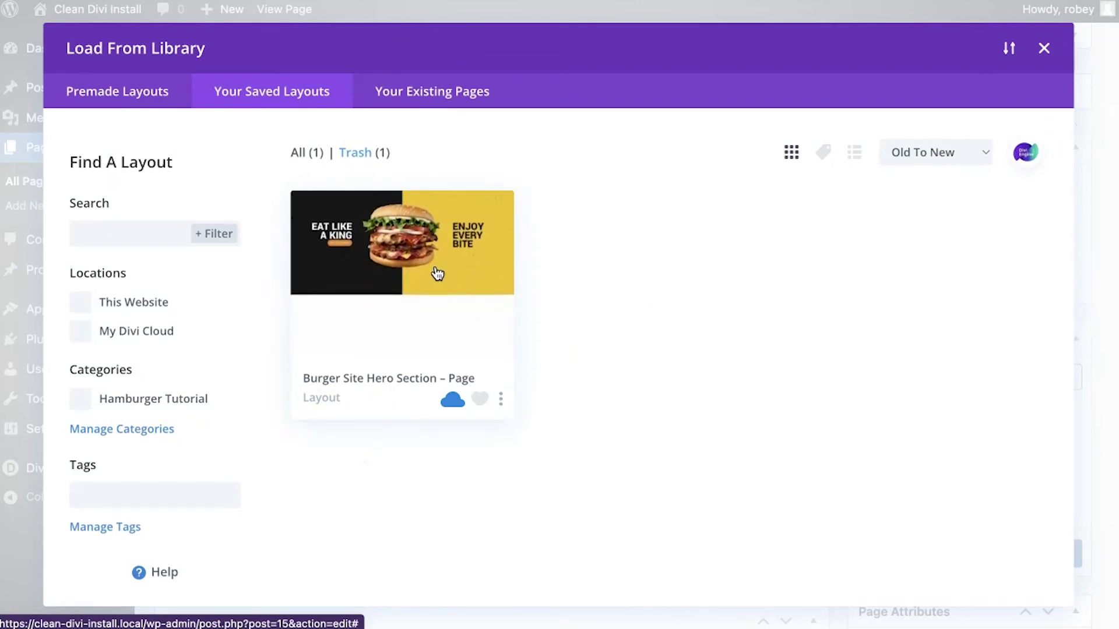
{"action": "left_click", "coordinate": [1043, 48]}
- Check which saved modules the library offers for insertion into the empty row, and close the library without inserting any
{"action": "left_click", "coordinate": [492, 477]}
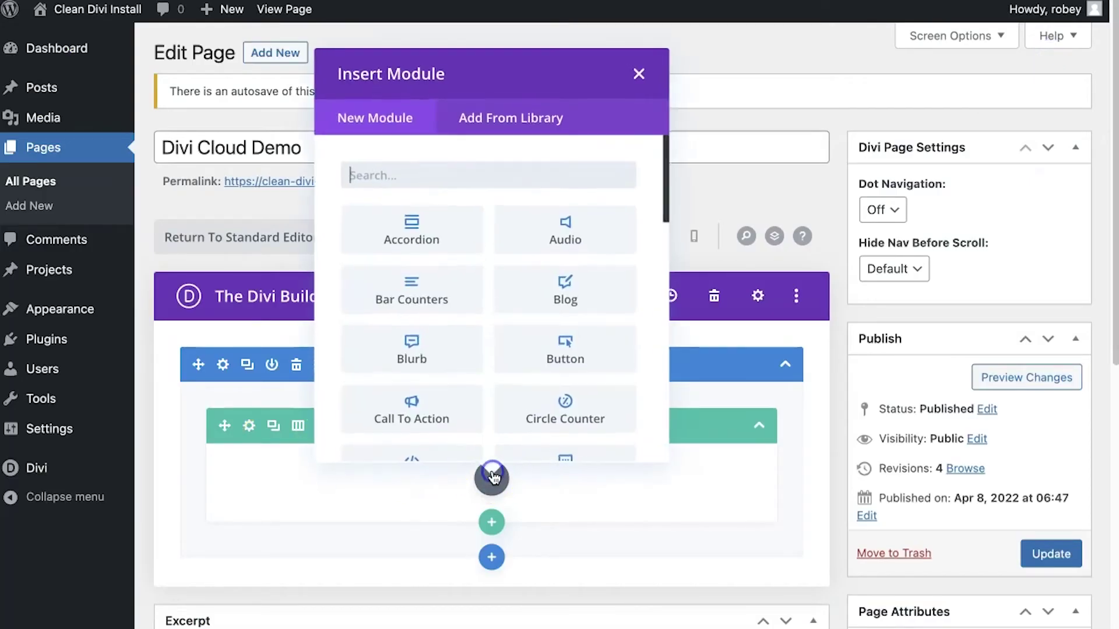
{"action": "left_click", "coordinate": [470, 117]}
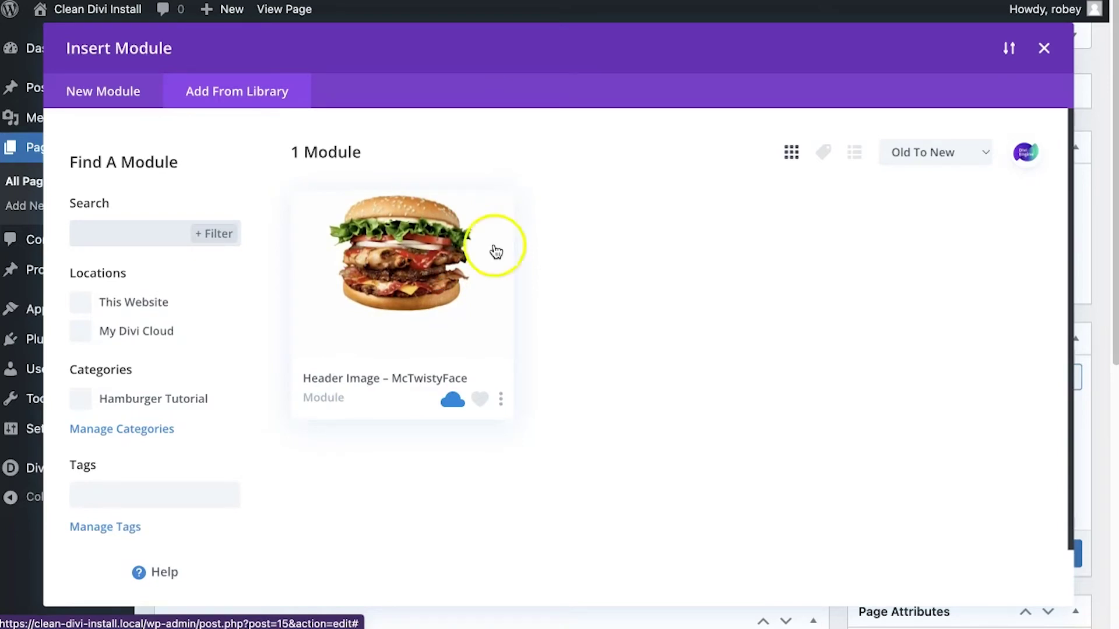
{"action": "left_click", "coordinate": [1044, 49]}
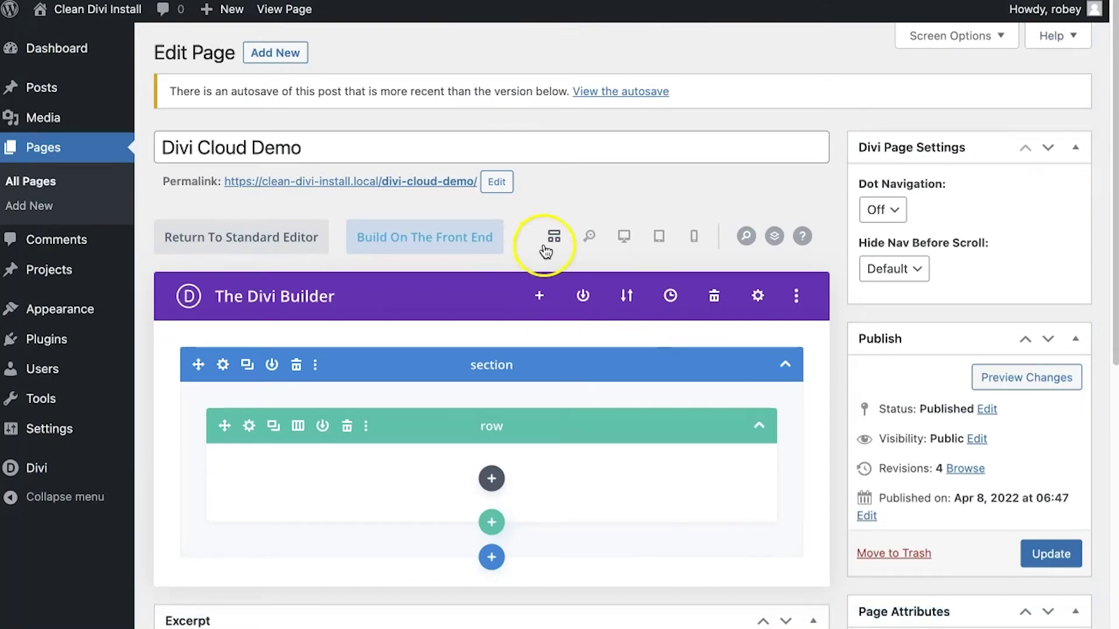
- Load the cloud layout Burger Site Hero Section – Page from the saved layouts into the Divi Cloud Demo page
{"action": "left_click", "coordinate": [538, 300]}
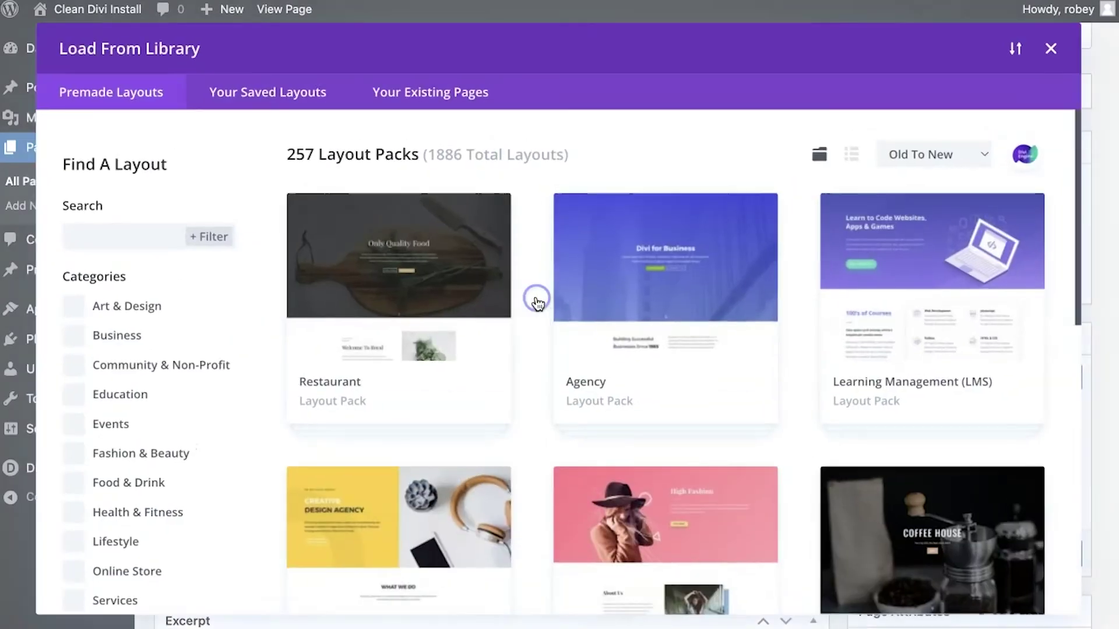
{"action": "left_click", "coordinate": [277, 93]}
{"action": "left_click", "coordinate": [465, 264]}
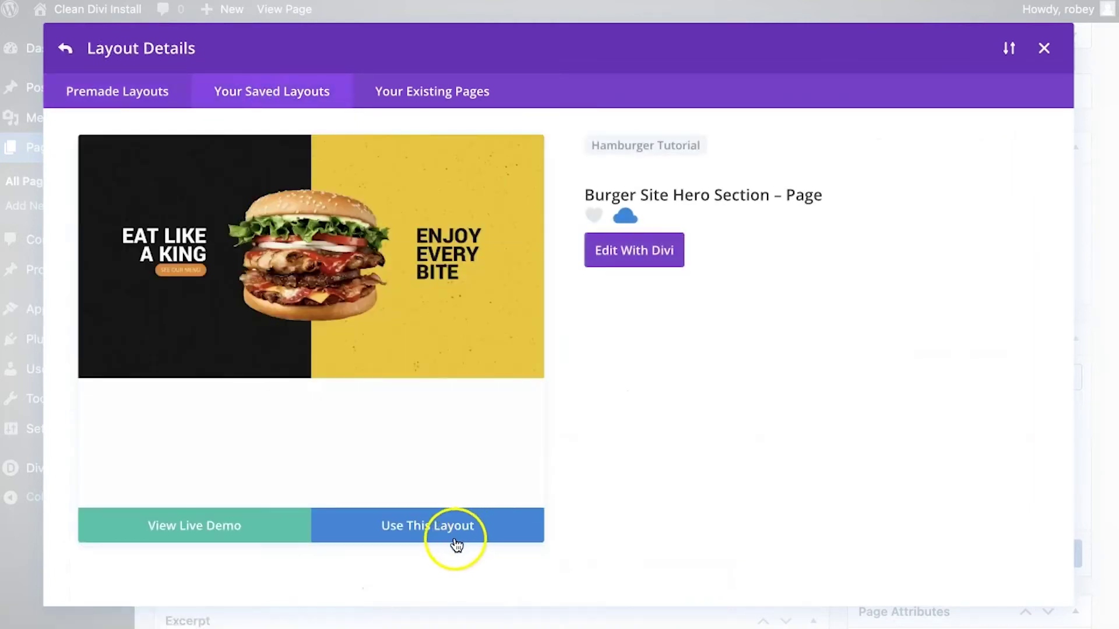
{"action": "left_click", "coordinate": [417, 527]}
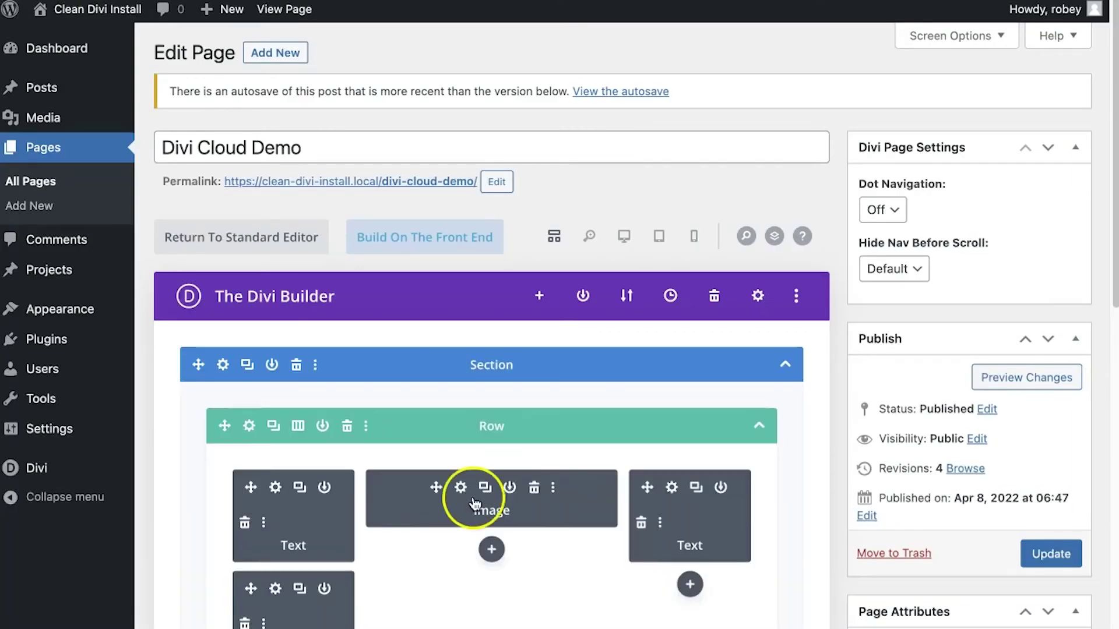
- Preview the inserted burger hero layout in the builder's desktop view
{"action": "left_click", "coordinate": [622, 237]}
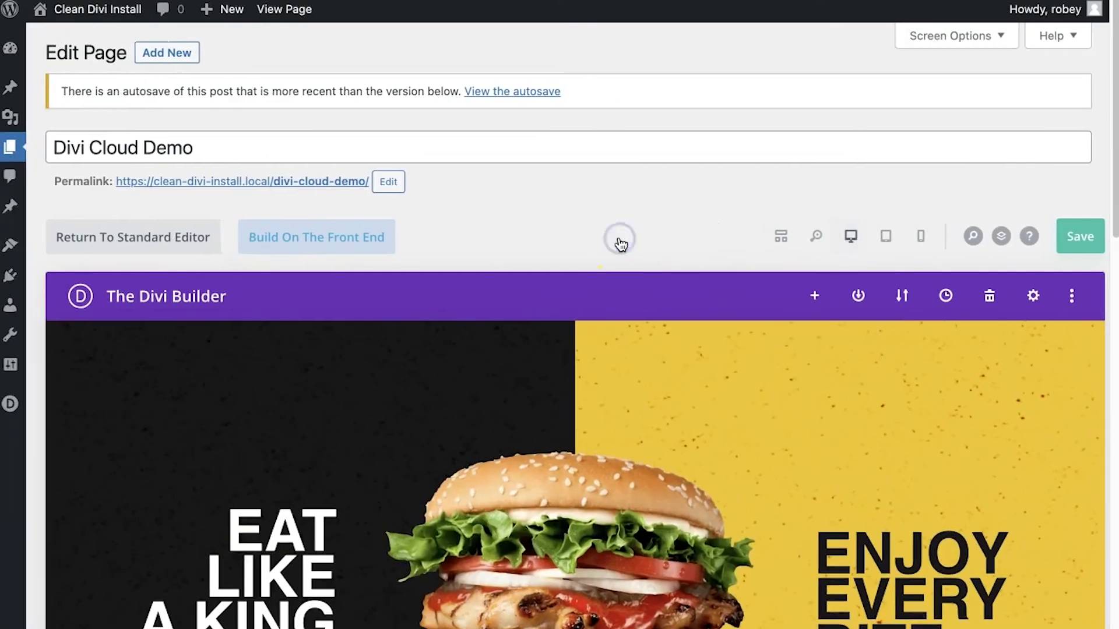
{"action": "scroll", "coordinate": [745, 349], "scroll_direction": "down", "scroll_amount": 5}
{"action": "scroll", "coordinate": [647, 259], "scroll_direction": "up", "scroll_amount": 5}
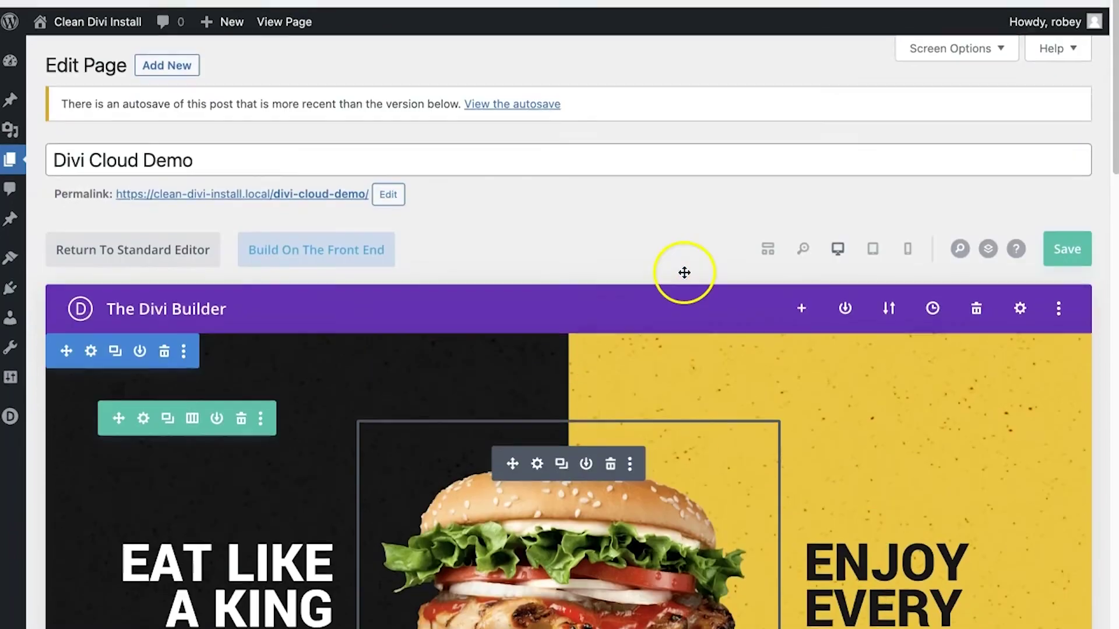
- Save the Divi Cloud Demo page and open it on the live site
{"action": "left_click", "coordinate": [1070, 239]}
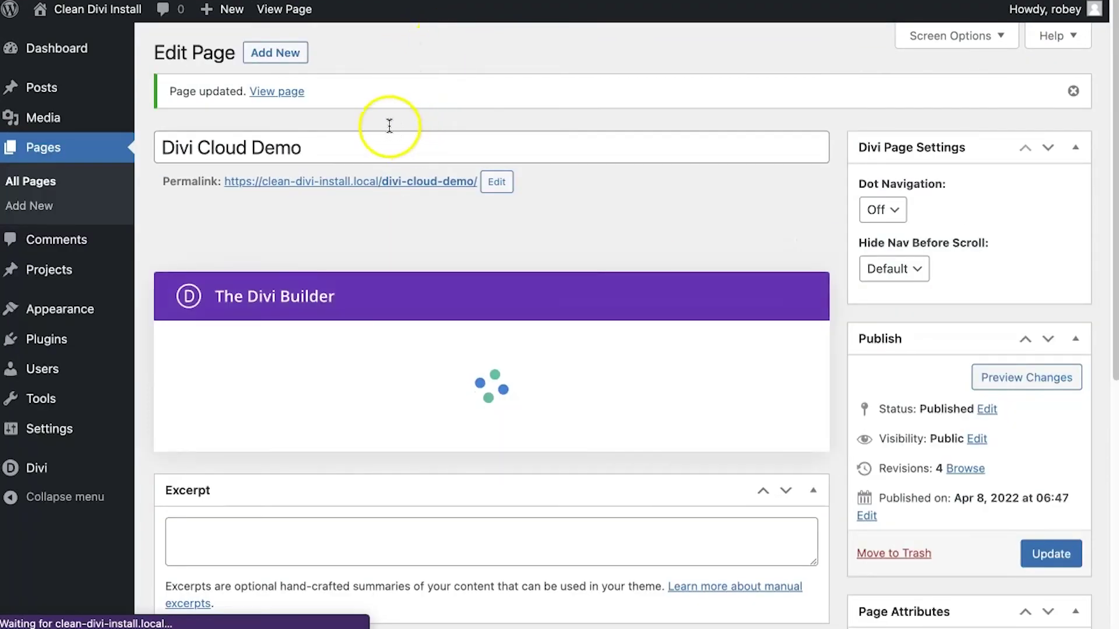
{"action": "left_click", "coordinate": [270, 93]}
{"action": "left_click", "coordinate": [590, 174]}
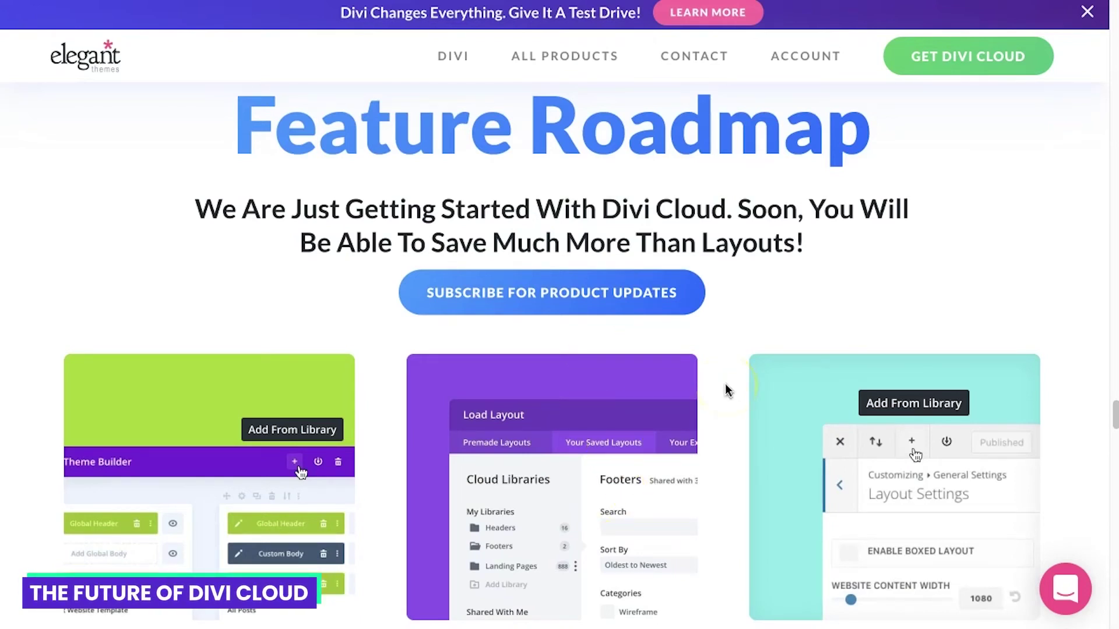
- On the Elegant Themes Divi Cloud page, read through the Feature Roadmap's coming-soon items and on to the launch pricing
{"action": "scroll", "coordinate": [726, 390], "scroll_direction": "down", "scroll_amount": 4}
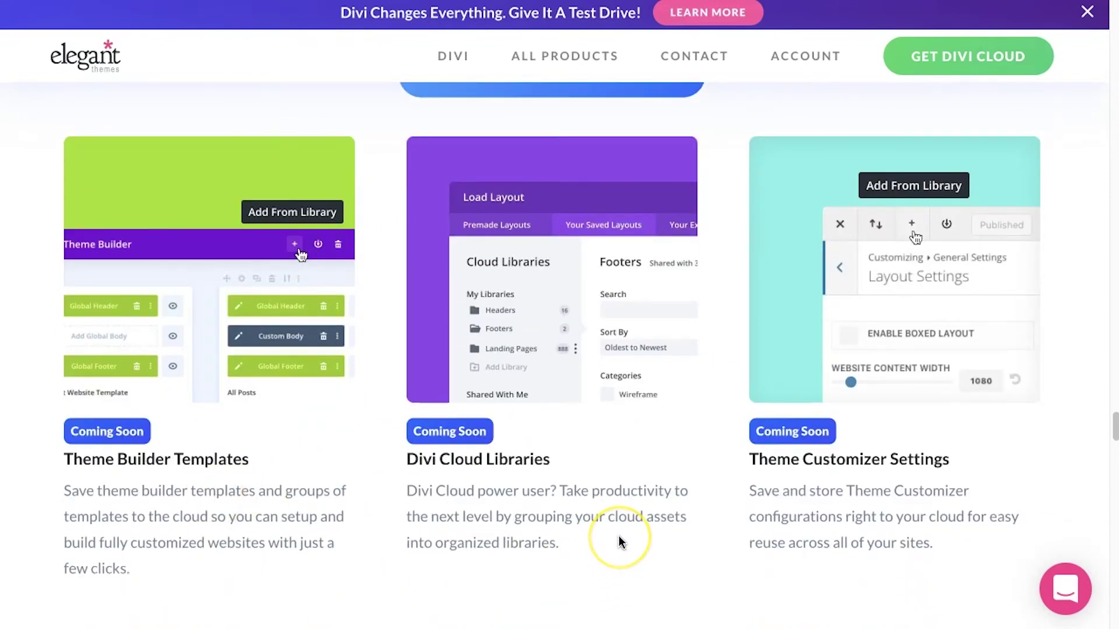
{"action": "scroll", "coordinate": [619, 542], "scroll_direction": "down", "scroll_amount": 5}
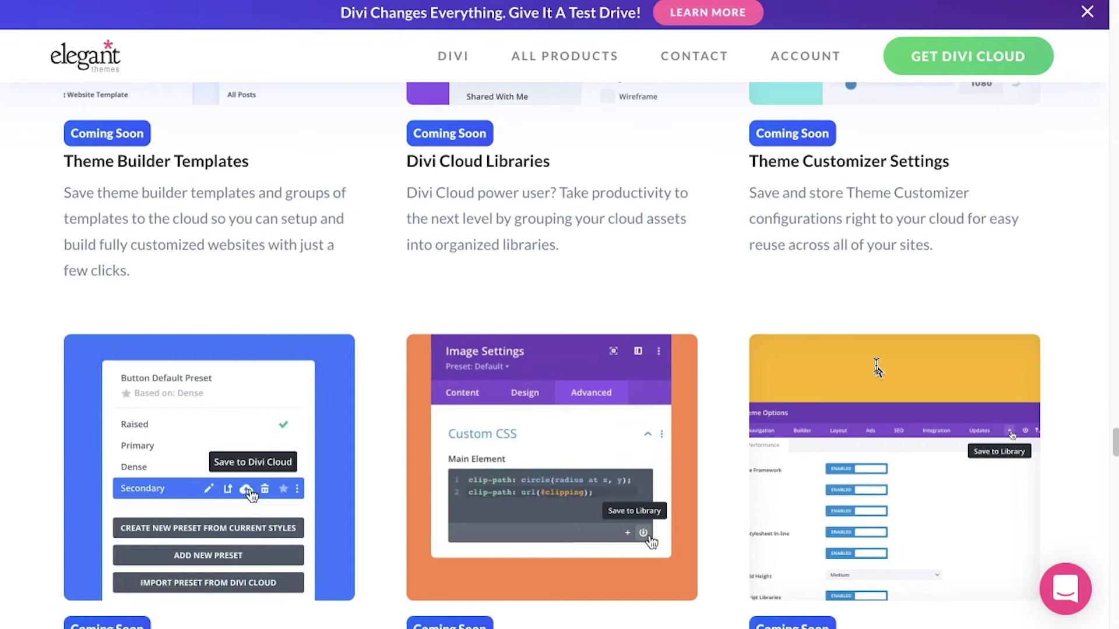
{"action": "scroll", "coordinate": [877, 368], "scroll_direction": "down", "scroll_amount": 4}
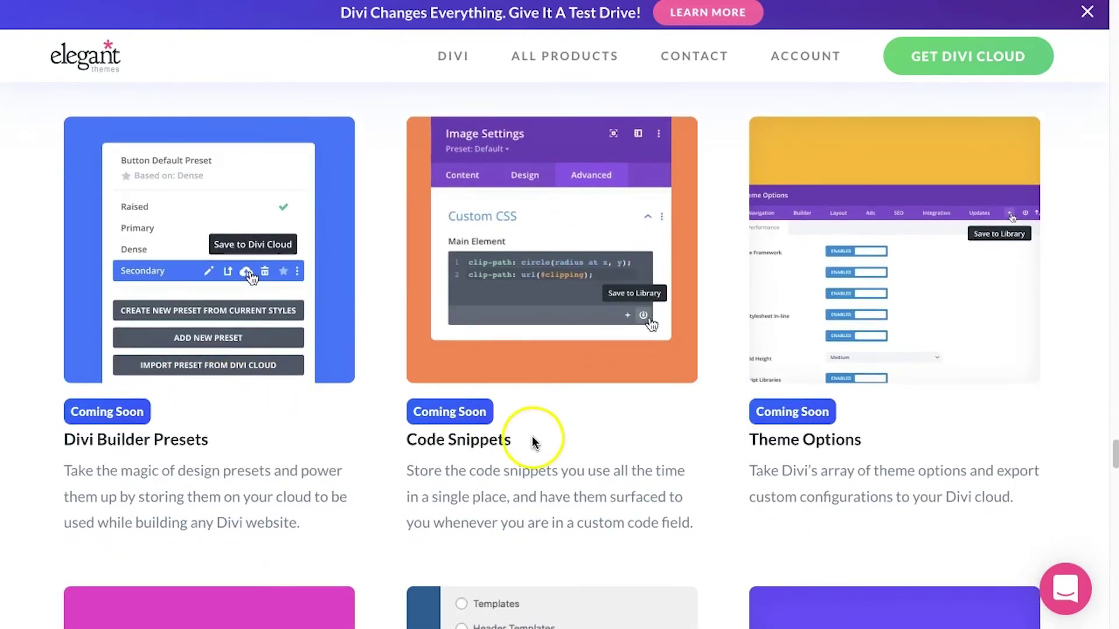
{"action": "scroll", "coordinate": [793, 463], "scroll_direction": "down", "scroll_amount": 9}
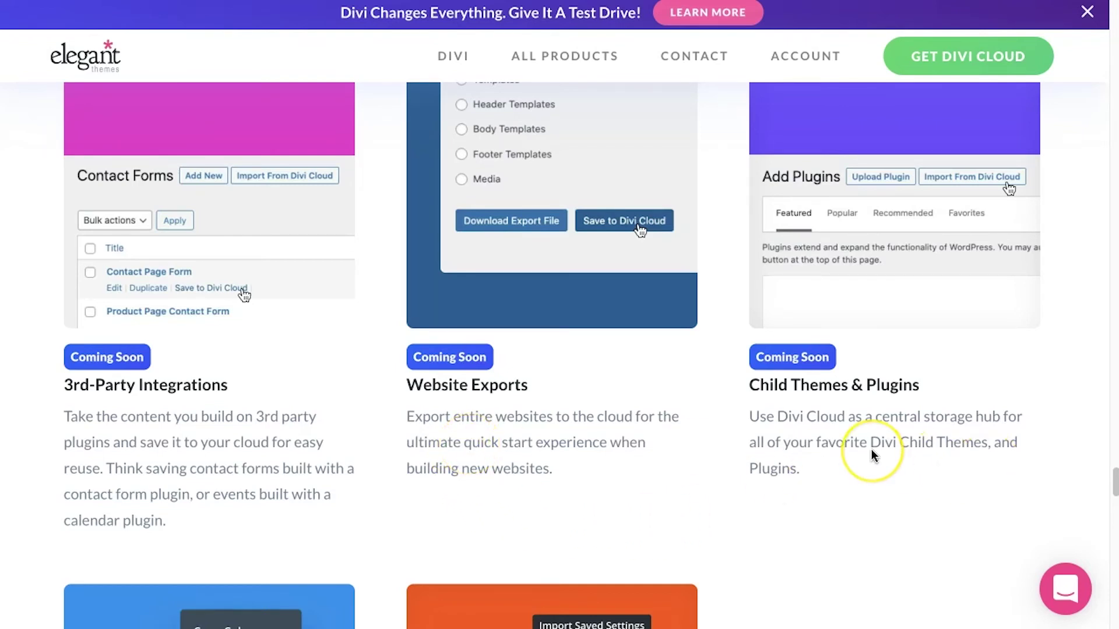
{"action": "scroll", "coordinate": [872, 452], "scroll_direction": "down", "scroll_amount": 6}
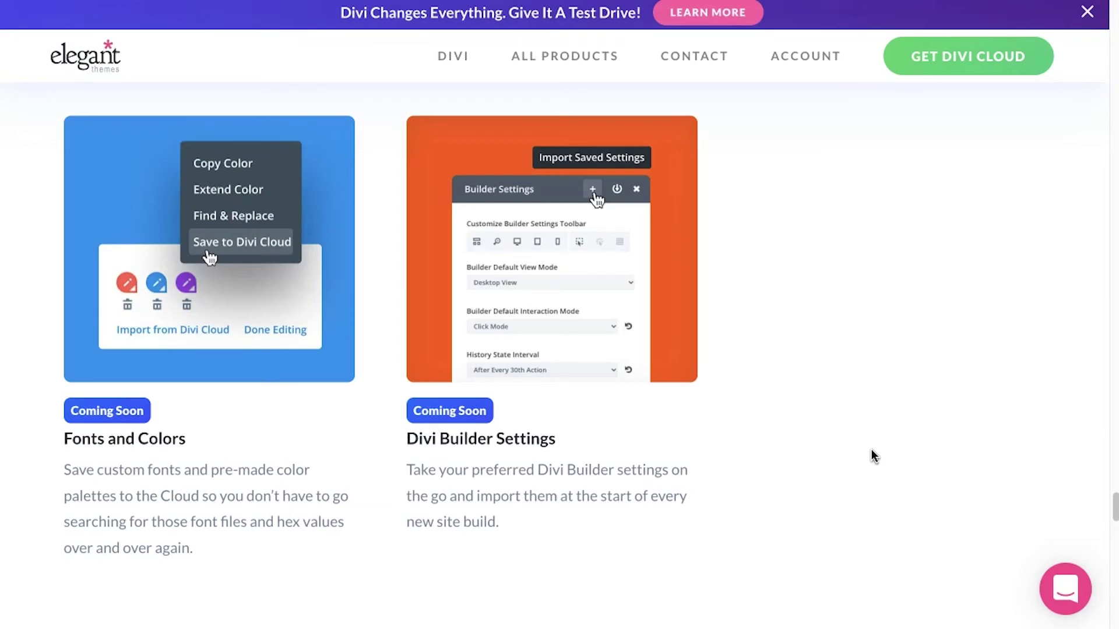
{"action": "scroll", "coordinate": [872, 450], "scroll_direction": "down", "scroll_amount": 10}
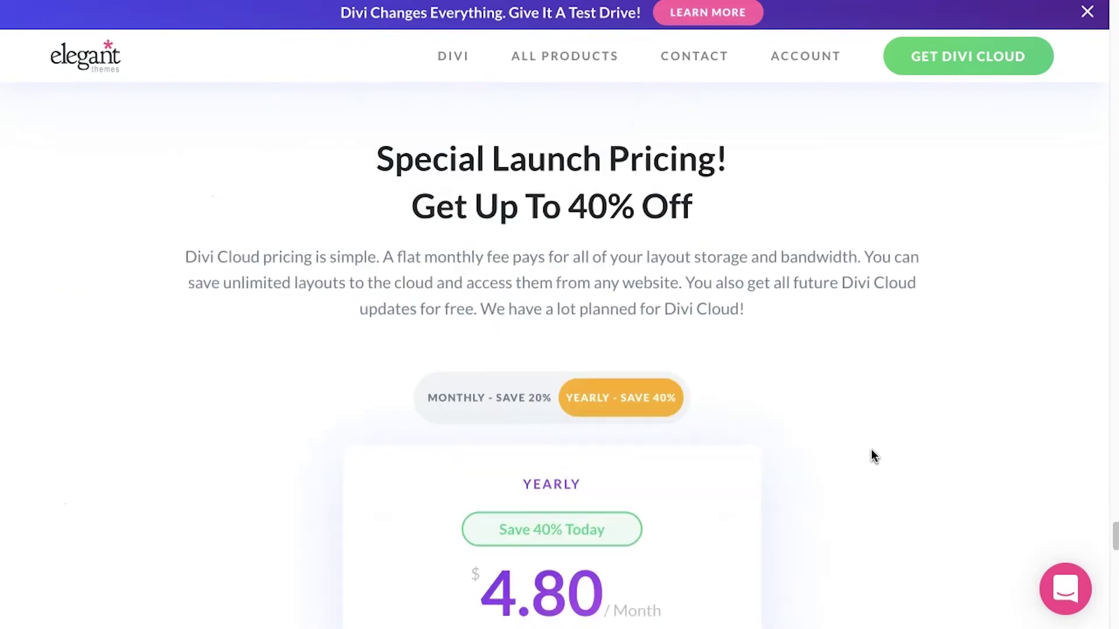
{"action": "scroll", "coordinate": [872, 449], "scroll_direction": "down", "scroll_amount": 2}
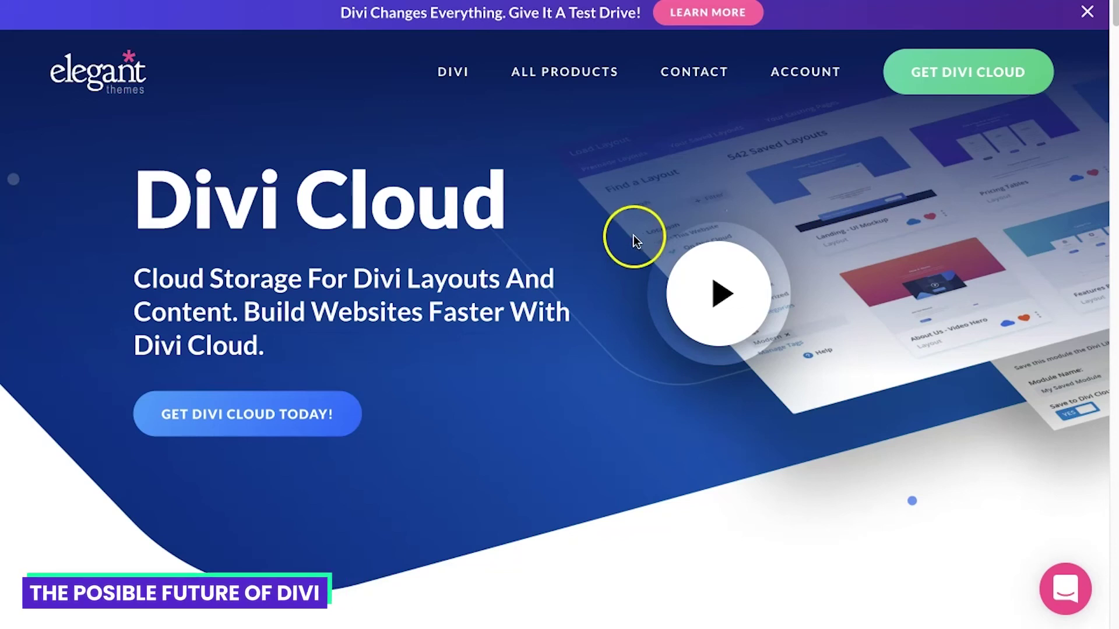
- Play the introduction video in the Divi Cloud page's hero area and close the player
{"action": "left_click", "coordinate": [699, 274]}
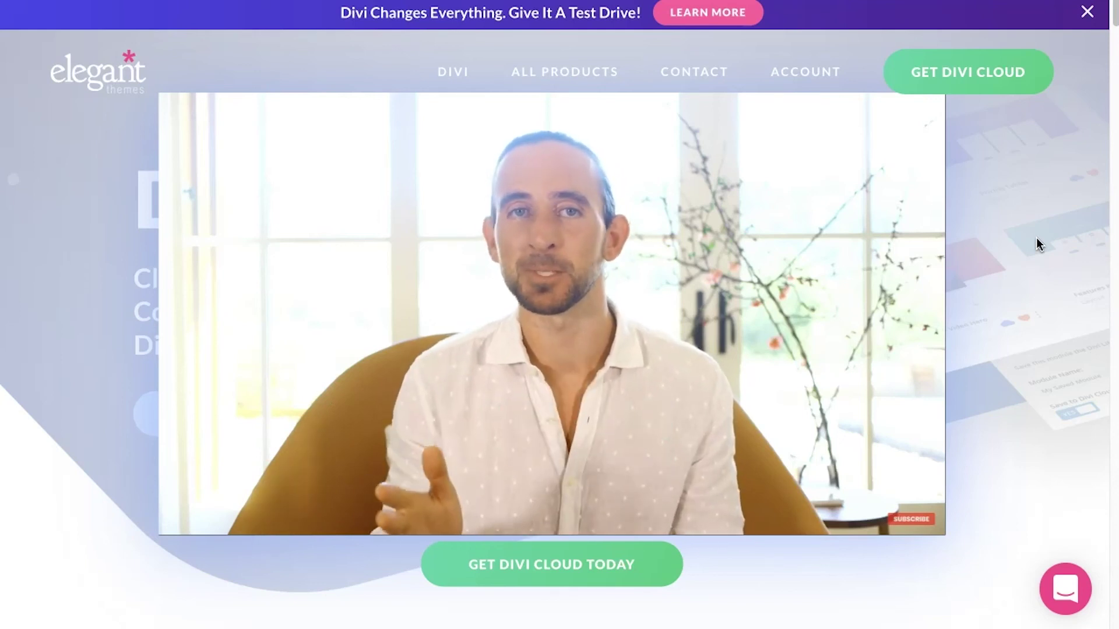
{"action": "left_click", "coordinate": [1037, 243]}
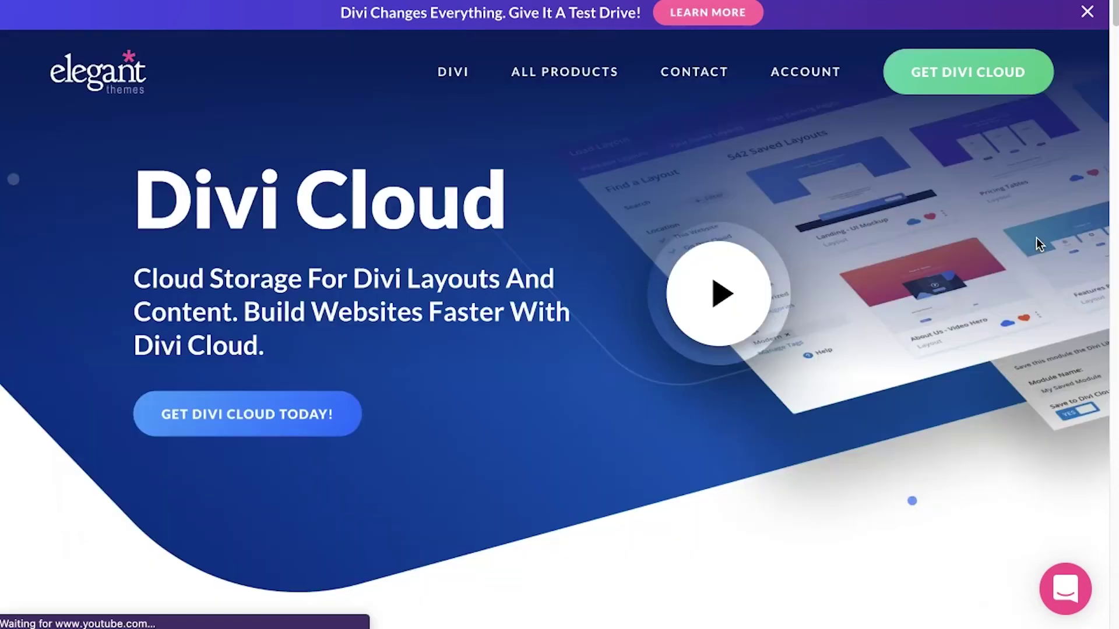
- Examine the Divi Cloud page from the introduction through the feature sections to the last Feature Roadmap items
{"action": "scroll", "coordinate": [1037, 244], "scroll_direction": "down", "scroll_amount": 2}
{"action": "scroll", "coordinate": [1038, 244], "scroll_direction": "down", "scroll_amount": 6}
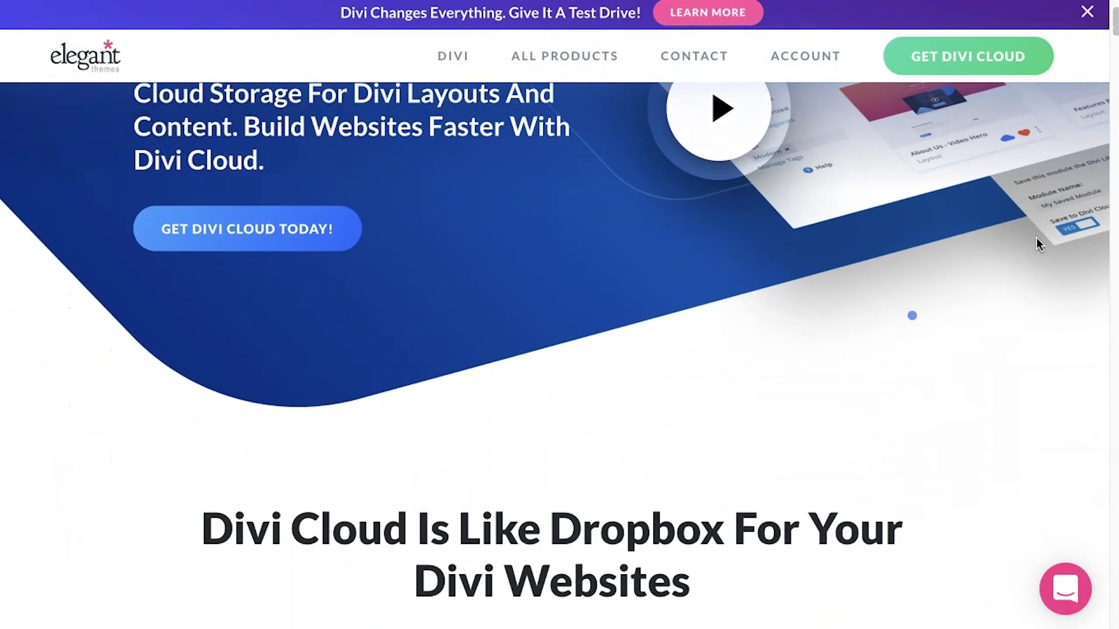
{"action": "scroll", "coordinate": [1039, 244], "scroll_direction": "down", "scroll_amount": 12}
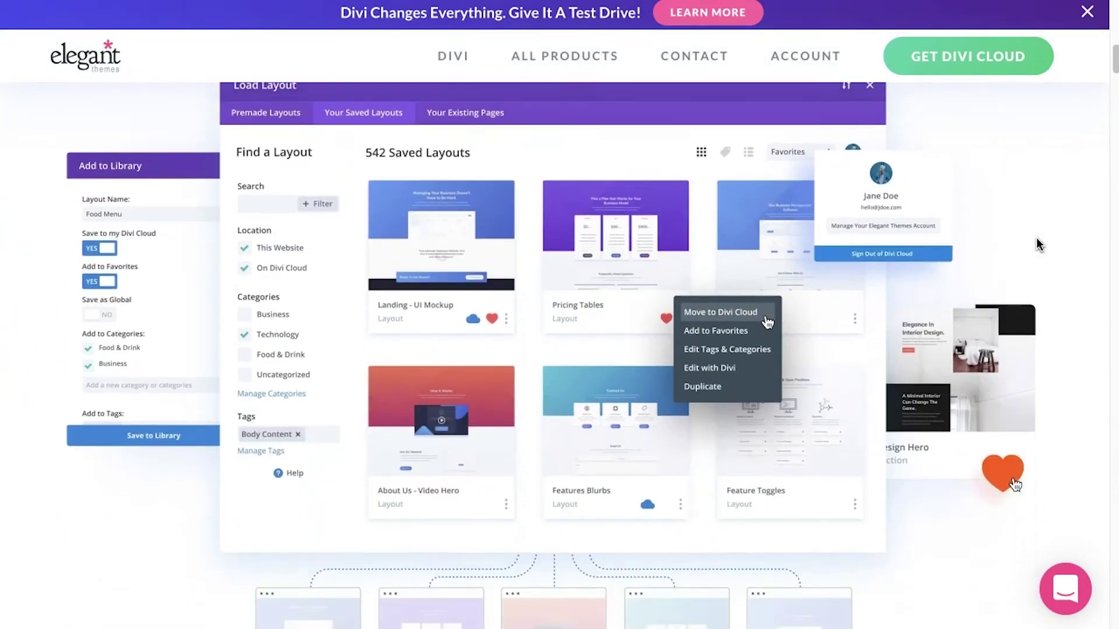
{"action": "scroll", "coordinate": [1039, 244], "scroll_direction": "down", "scroll_amount": 11}
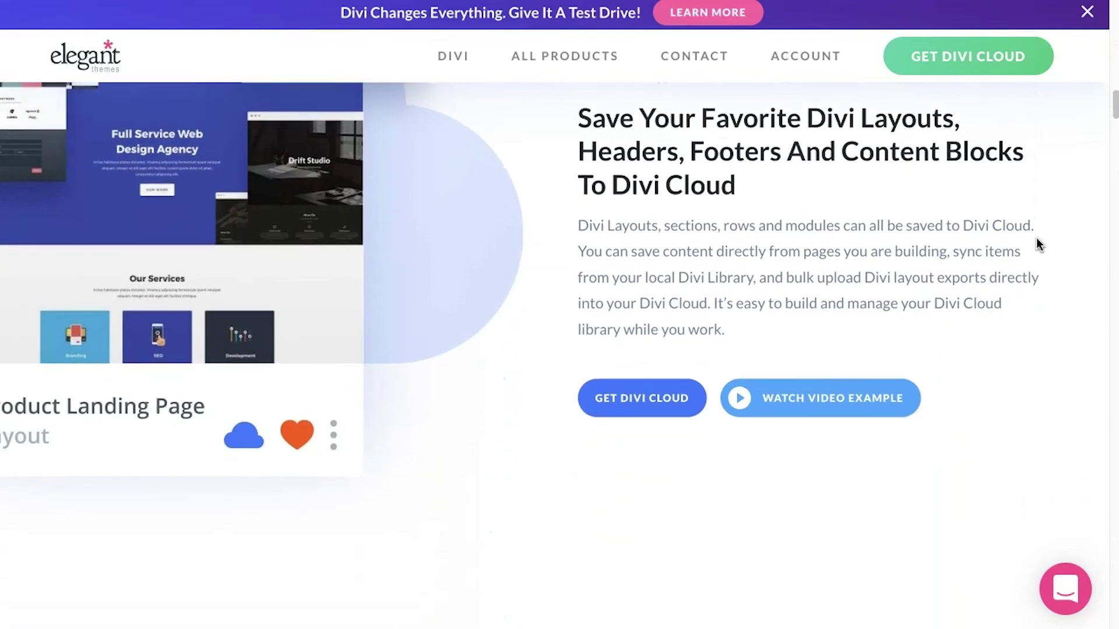
{"action": "scroll", "coordinate": [1038, 244], "scroll_direction": "down", "scroll_amount": 11}
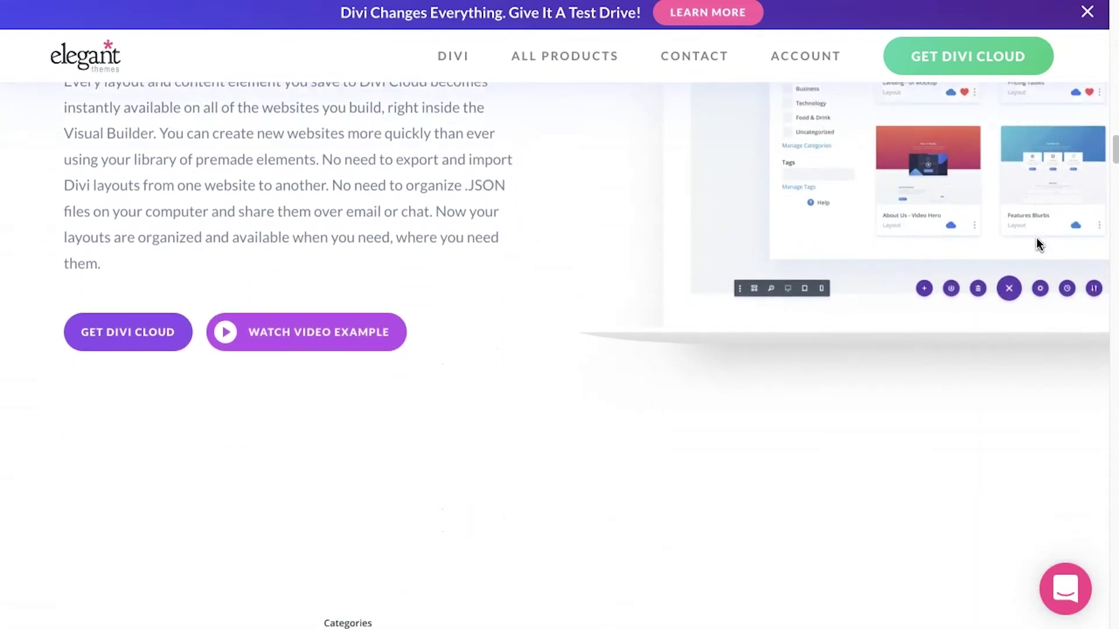
{"action": "scroll", "coordinate": [1039, 244], "scroll_direction": "down", "scroll_amount": 11}
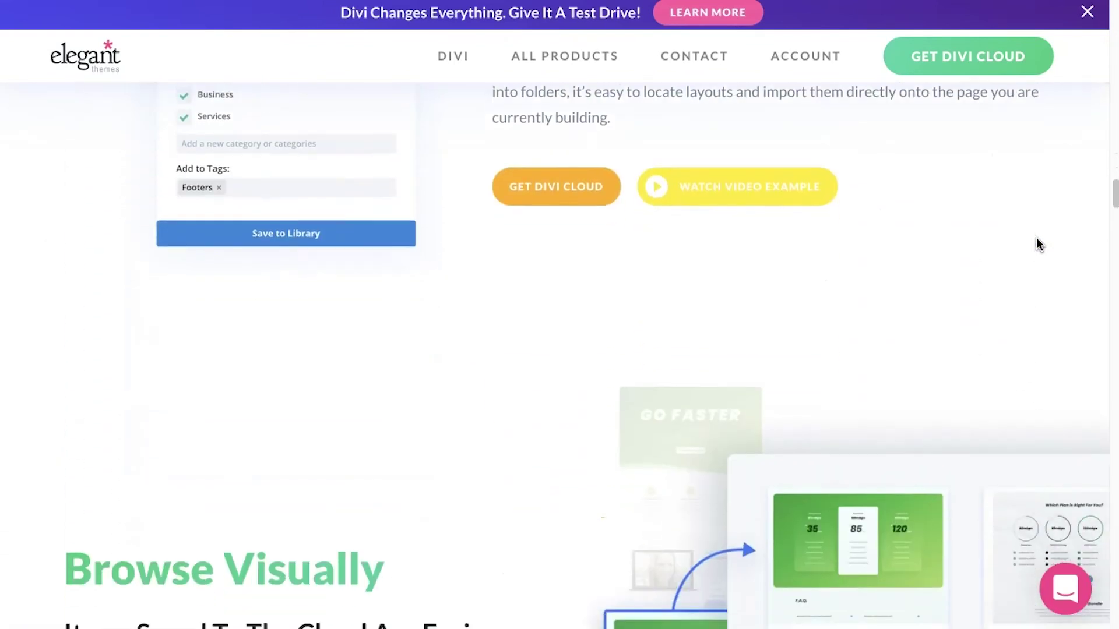
{"action": "scroll", "coordinate": [1038, 244], "scroll_direction": "down", "scroll_amount": 11}
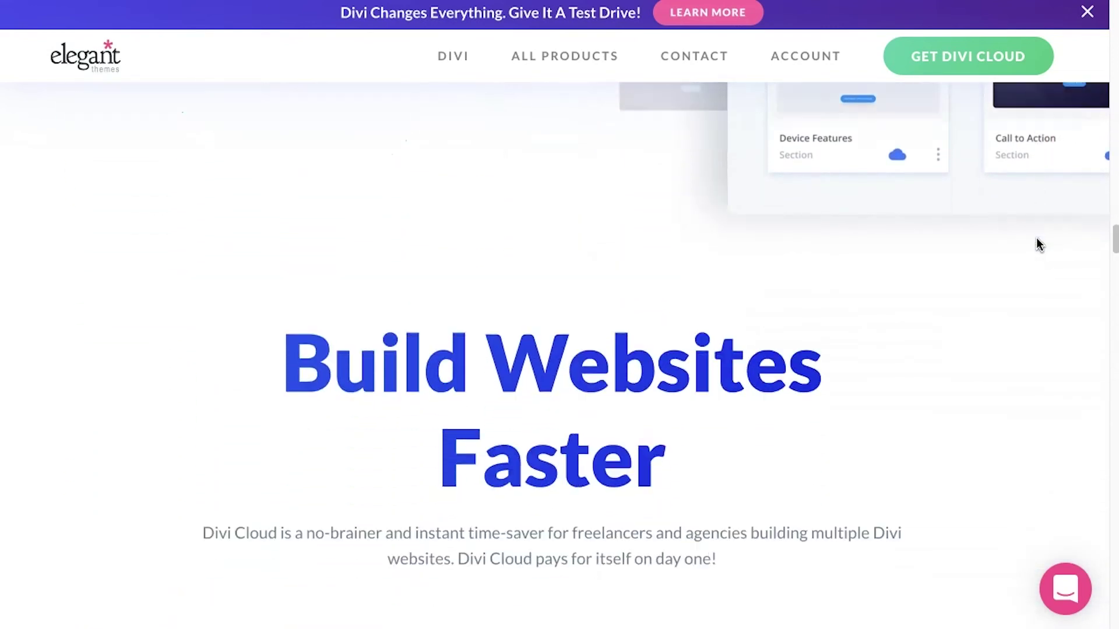
{"action": "scroll", "coordinate": [1038, 244], "scroll_direction": "down", "scroll_amount": 3}
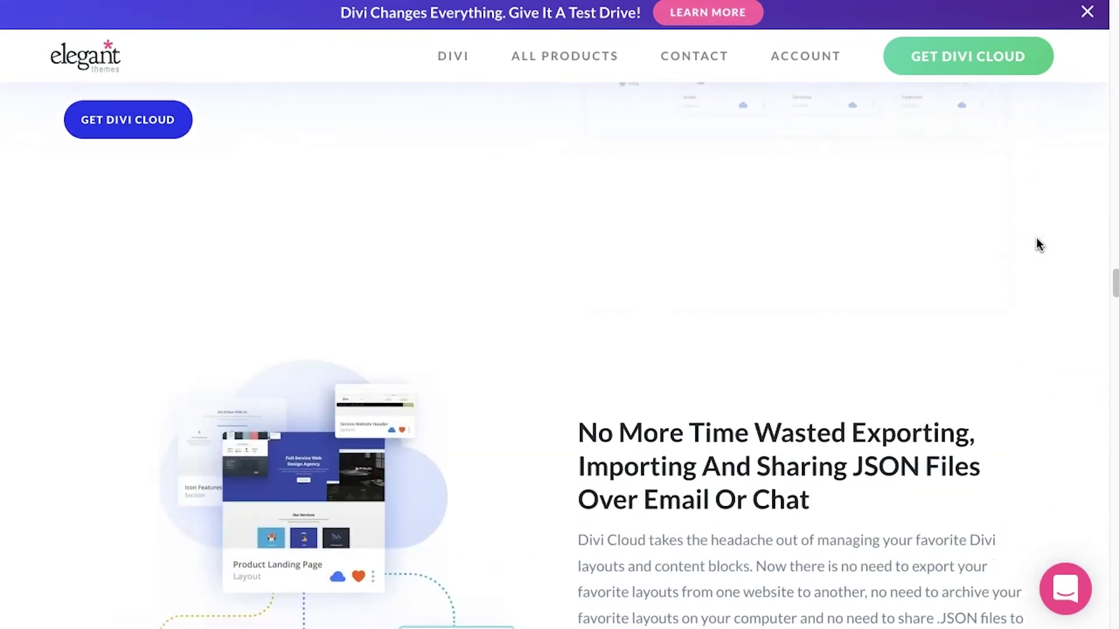
{"action": "scroll", "coordinate": [1039, 244], "scroll_direction": "down", "scroll_amount": 11}
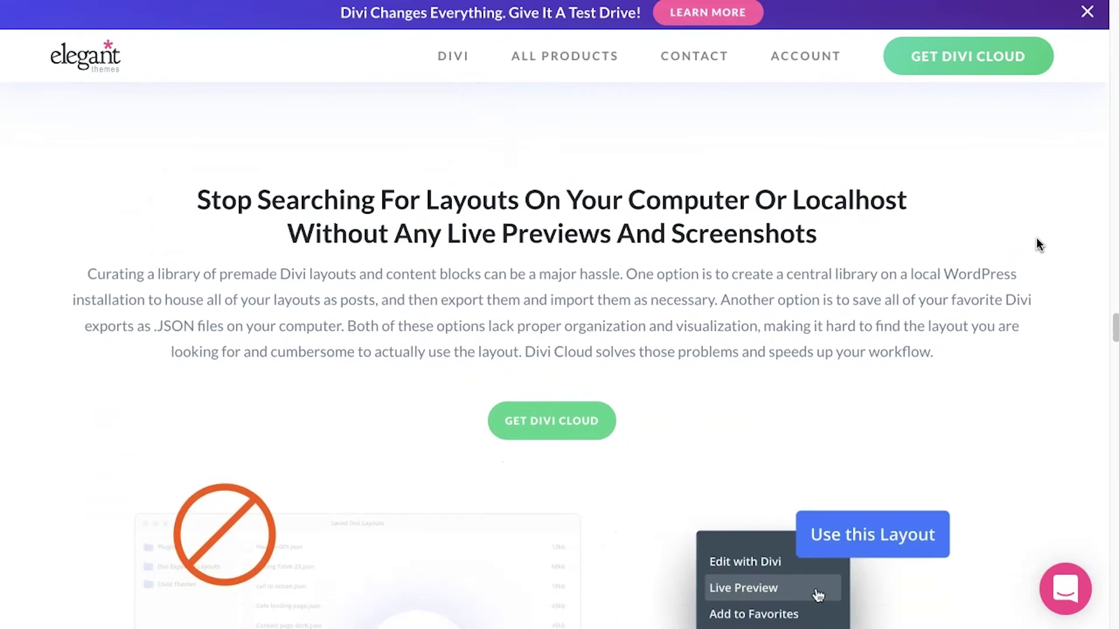
{"action": "scroll", "coordinate": [1038, 243], "scroll_direction": "down", "scroll_amount": 3}
{"action": "scroll", "coordinate": [1038, 243], "scroll_direction": "down", "scroll_amount": 3}
{"action": "scroll", "coordinate": [1038, 243], "scroll_direction": "down", "scroll_amount": 11}
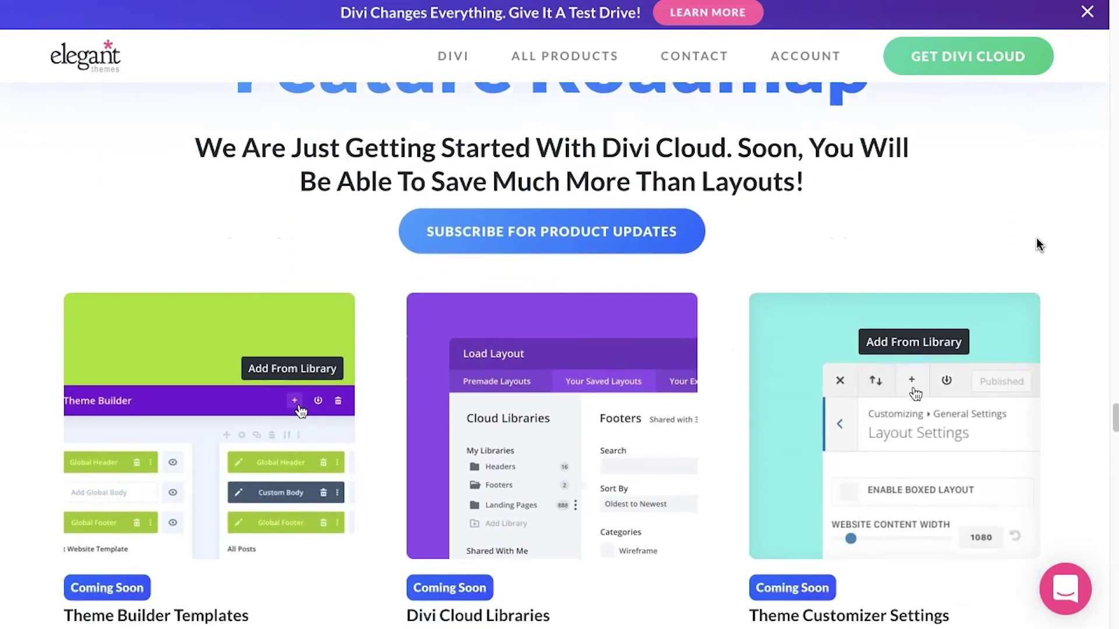
{"action": "scroll", "coordinate": [1039, 244], "scroll_direction": "down", "scroll_amount": 11}
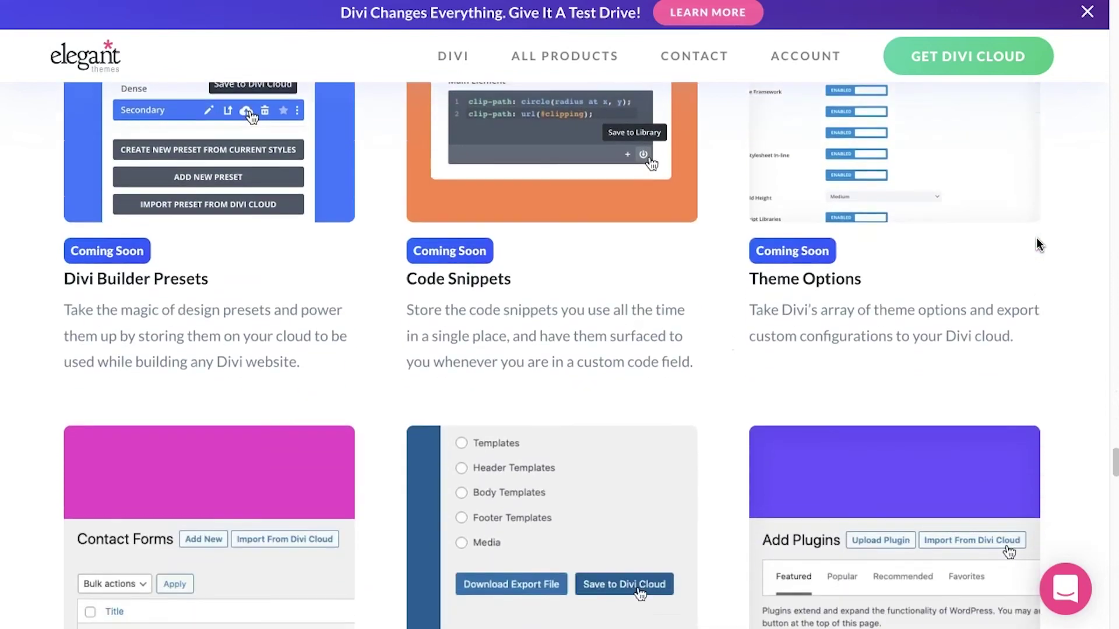
{"action": "scroll", "coordinate": [1039, 245], "scroll_direction": "down", "scroll_amount": 9}
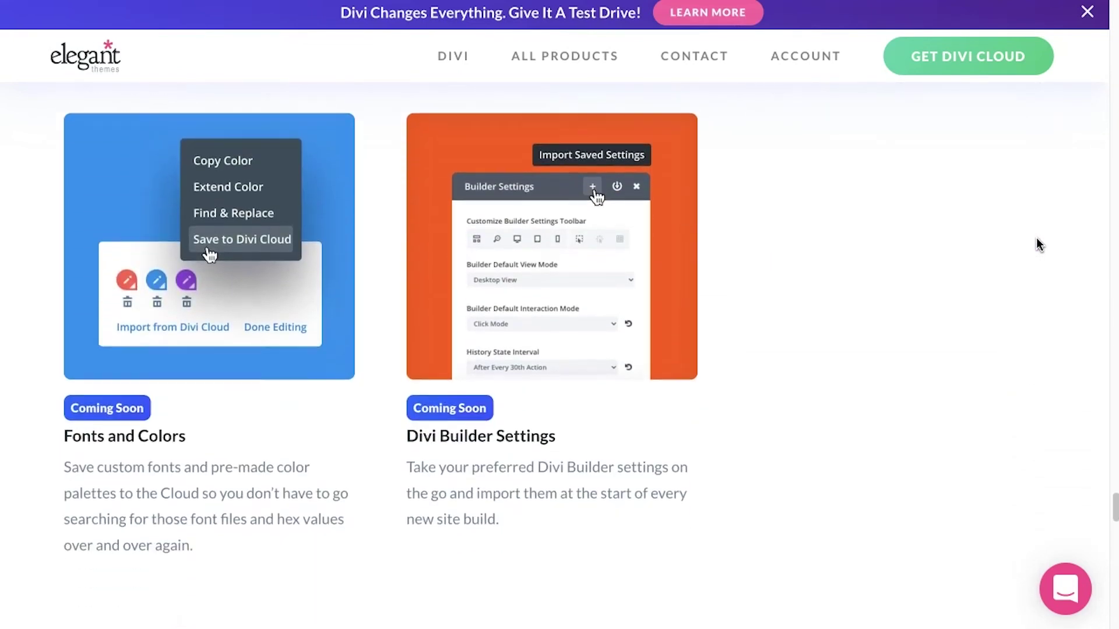
- Review the Divi Cloud page in reverse, from the Feature Roadmap back up to the introduction
{"action": "scroll", "coordinate": [1040, 245], "scroll_direction": "up", "scroll_amount": 11}
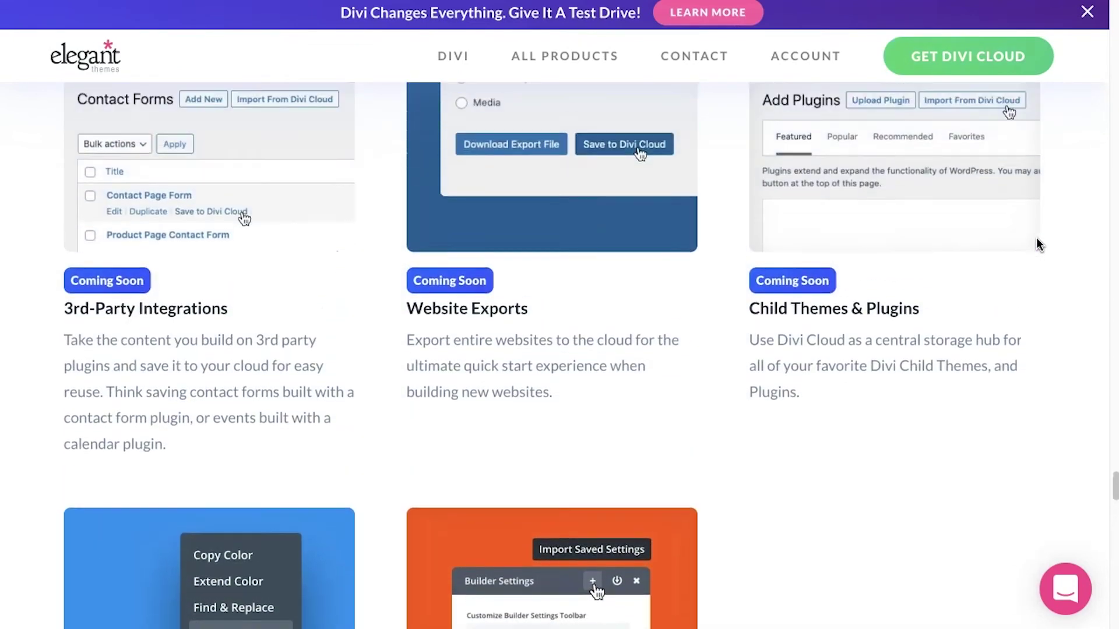
{"action": "scroll", "coordinate": [1036, 237], "scroll_direction": "up", "scroll_amount": 11}
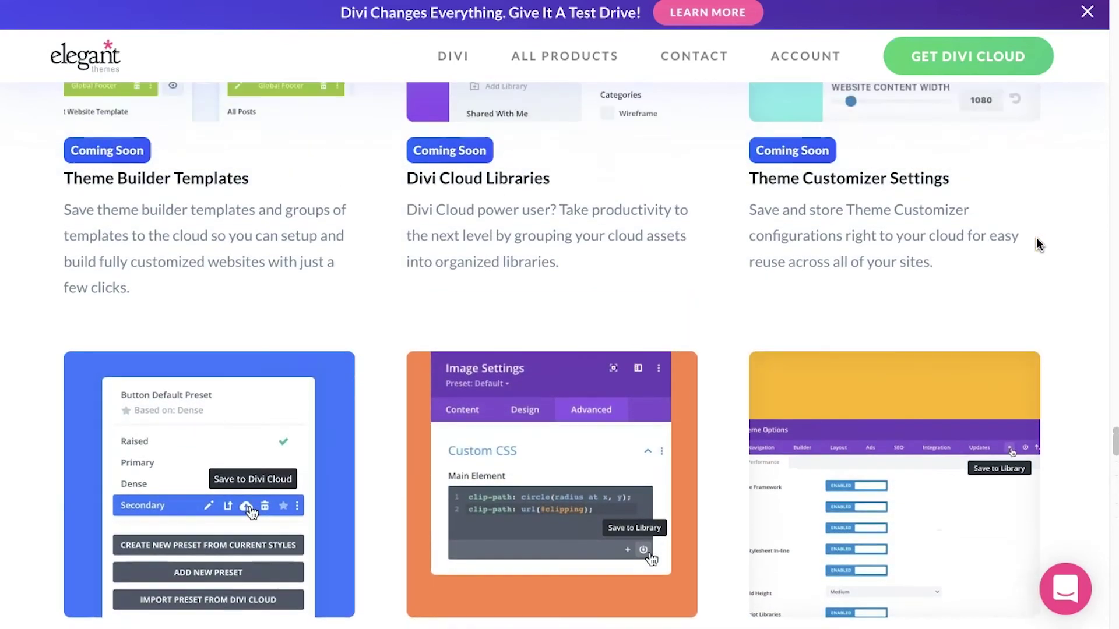
{"action": "scroll", "coordinate": [1040, 245], "scroll_direction": "up", "scroll_amount": 9}
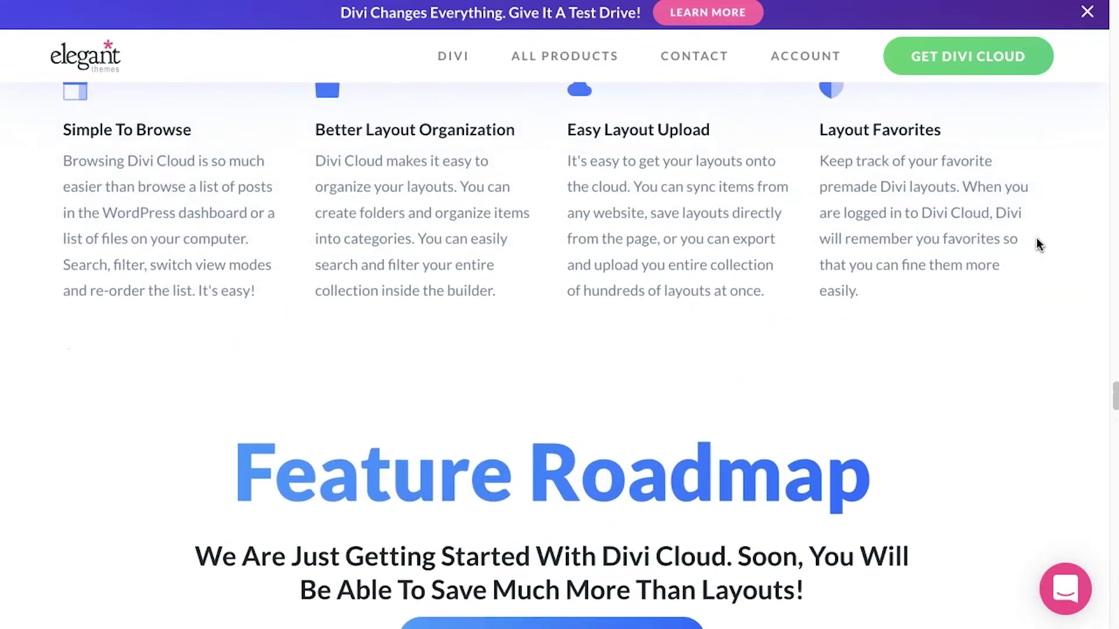
{"action": "scroll", "coordinate": [1039, 244], "scroll_direction": "up", "scroll_amount": 3}
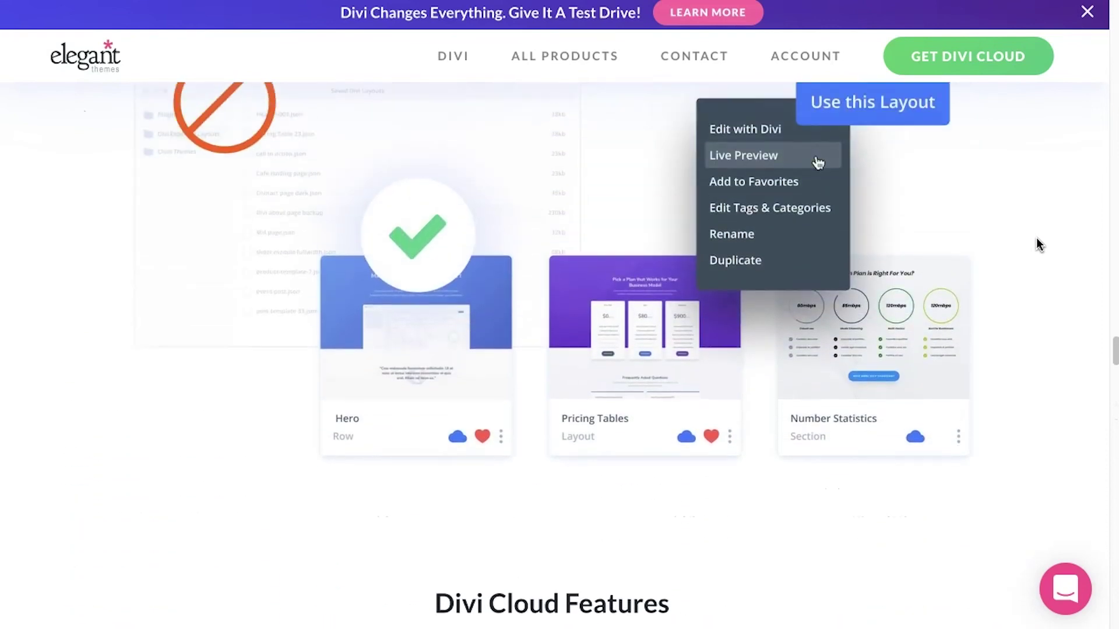
{"action": "scroll", "coordinate": [1040, 245], "scroll_direction": "up", "scroll_amount": 10}
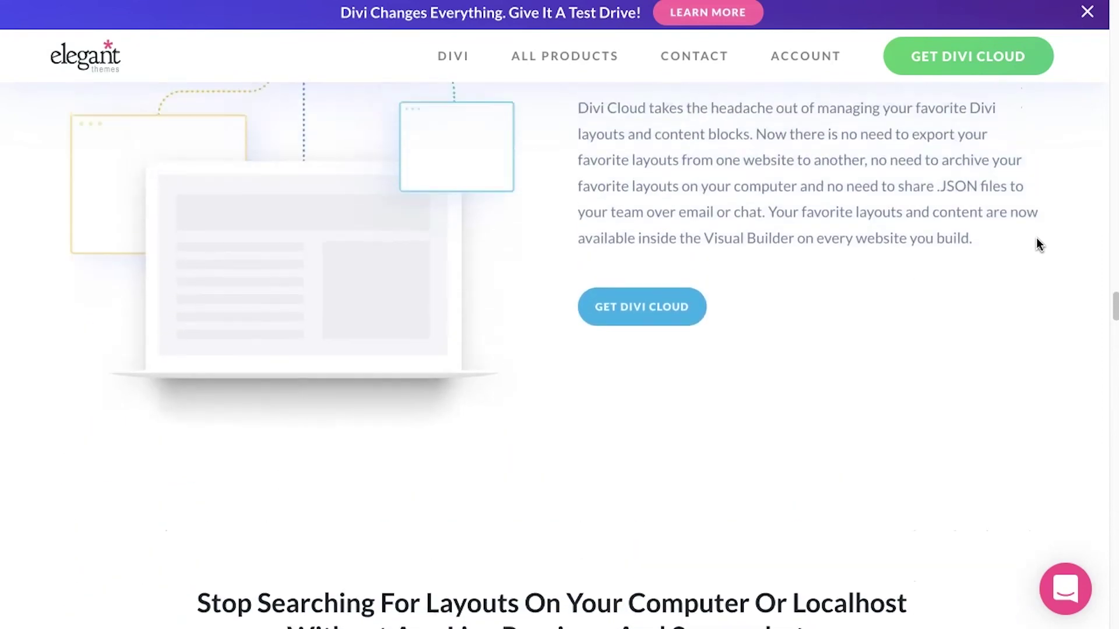
{"action": "scroll", "coordinate": [1039, 244], "scroll_direction": "up", "scroll_amount": 10}
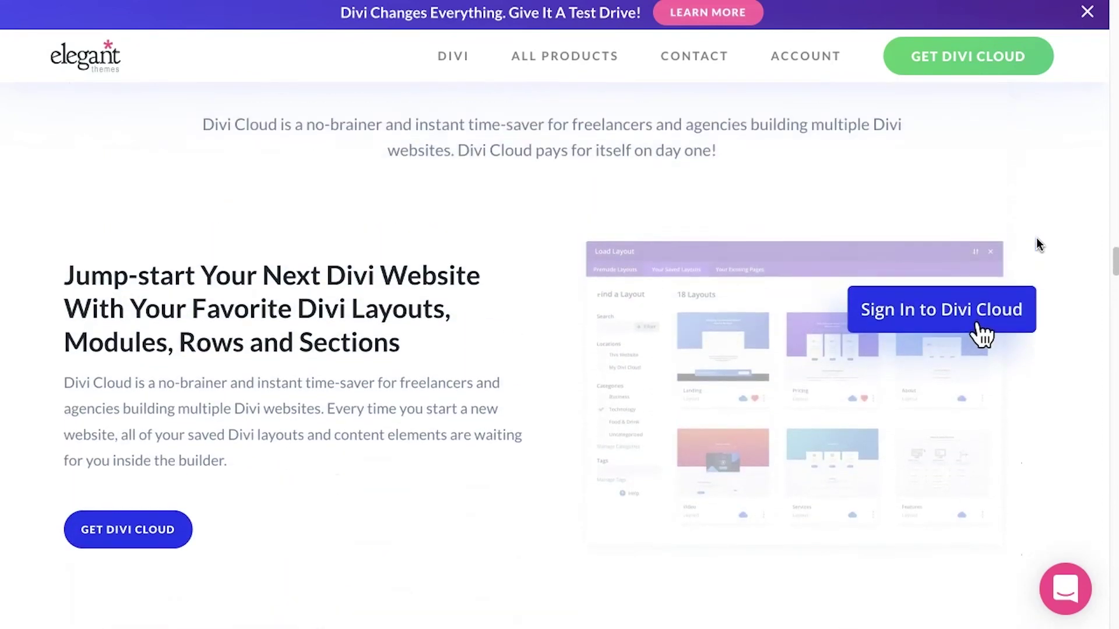
{"action": "scroll", "coordinate": [1039, 245], "scroll_direction": "up", "scroll_amount": 10}
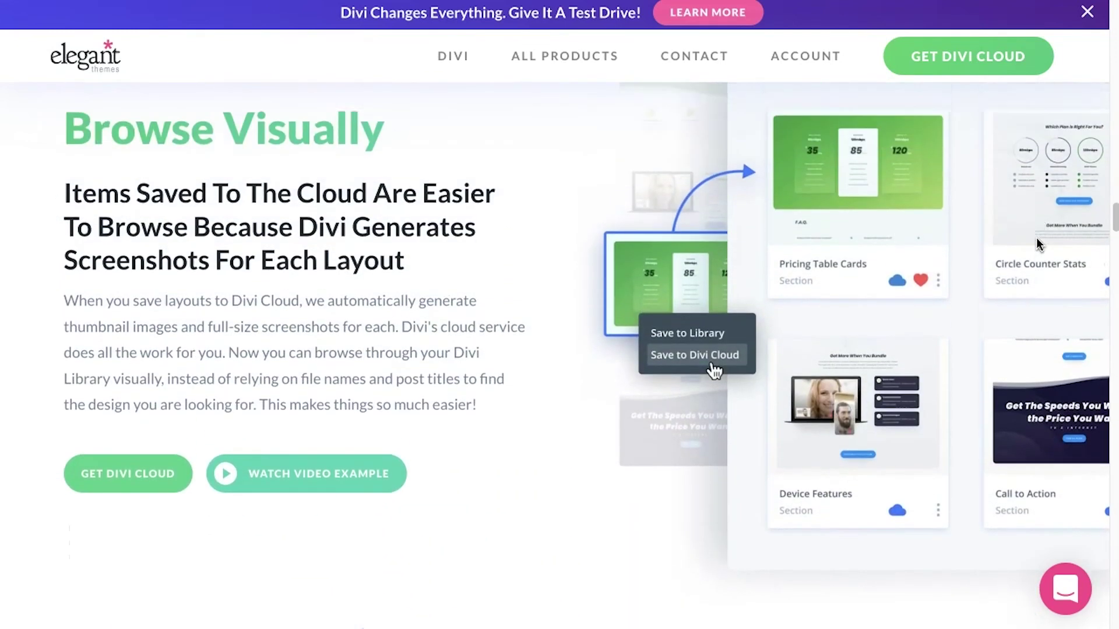
{"action": "scroll", "coordinate": [1039, 244], "scroll_direction": "up", "scroll_amount": 10}
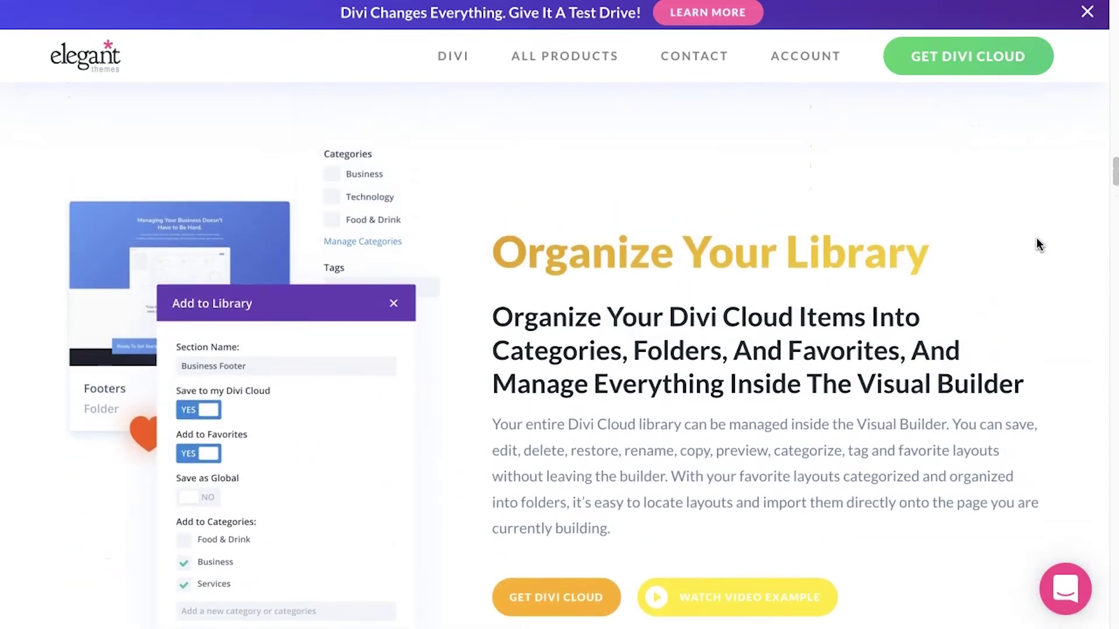
{"action": "scroll", "coordinate": [1040, 245], "scroll_direction": "up", "scroll_amount": 10}
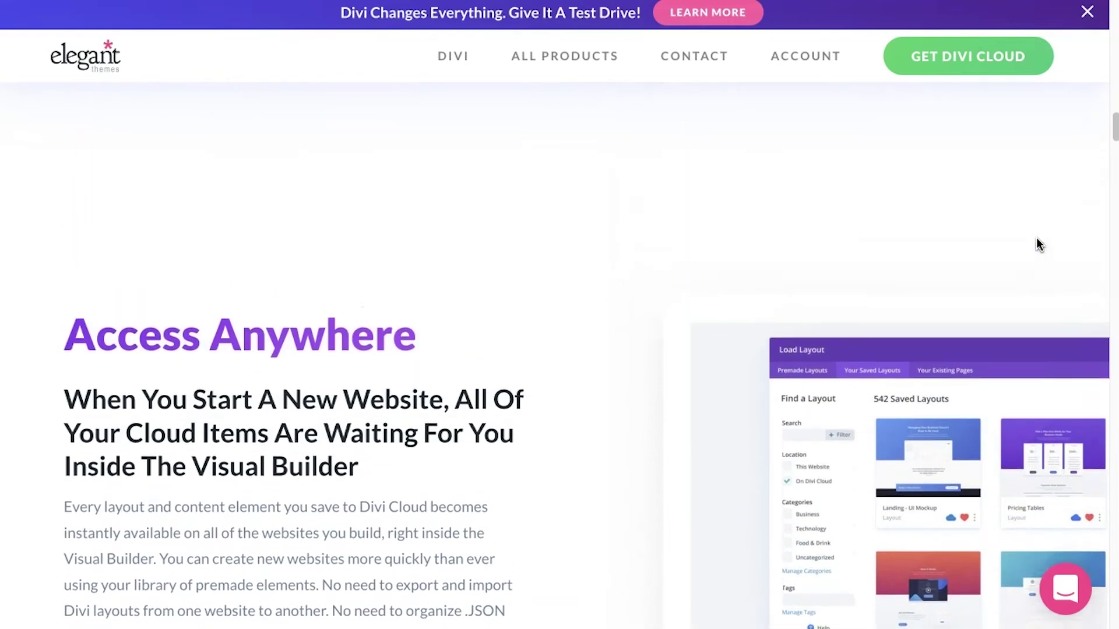
{"action": "scroll", "coordinate": [1039, 245], "scroll_direction": "up", "scroll_amount": 10}
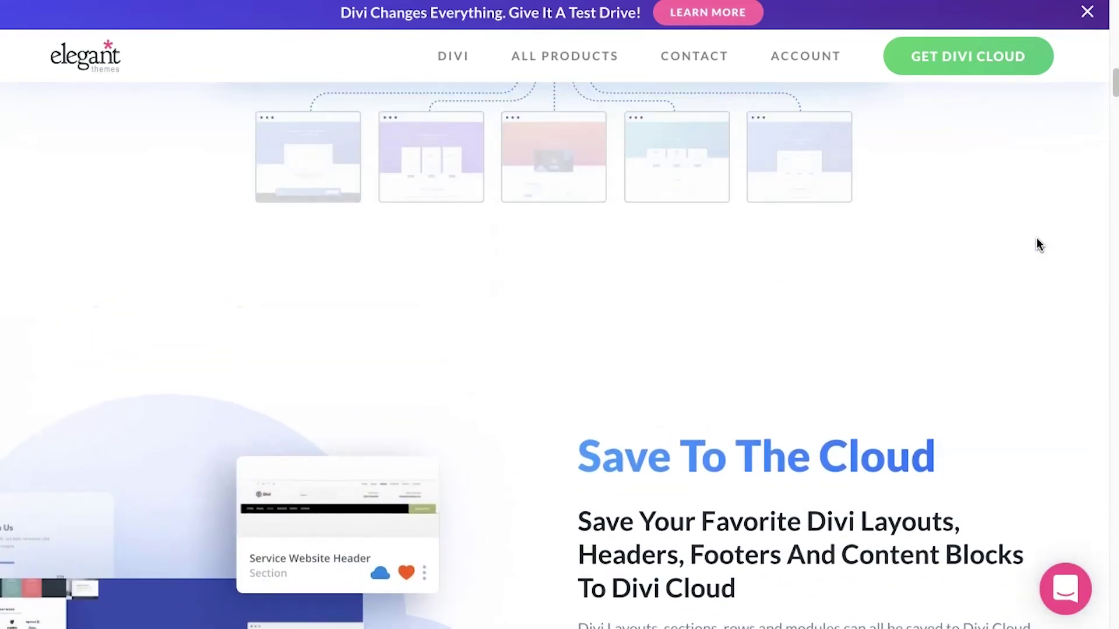
{"action": "scroll", "coordinate": [1037, 240], "scroll_direction": "up", "scroll_amount": 10}
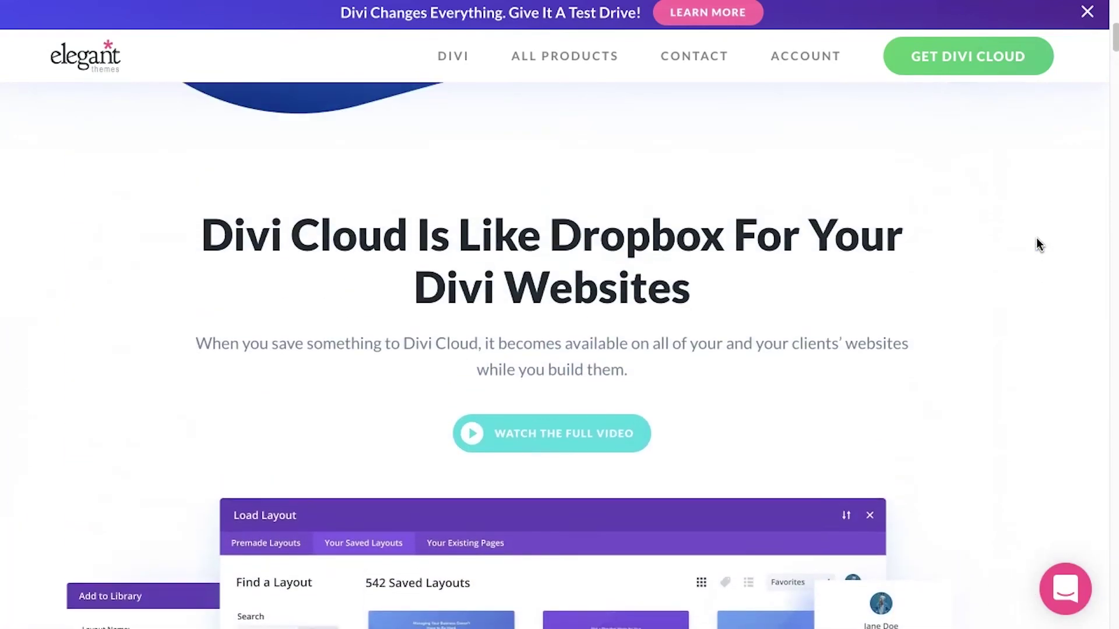
{"action": "scroll", "coordinate": [1039, 245], "scroll_direction": "up", "scroll_amount": 1}
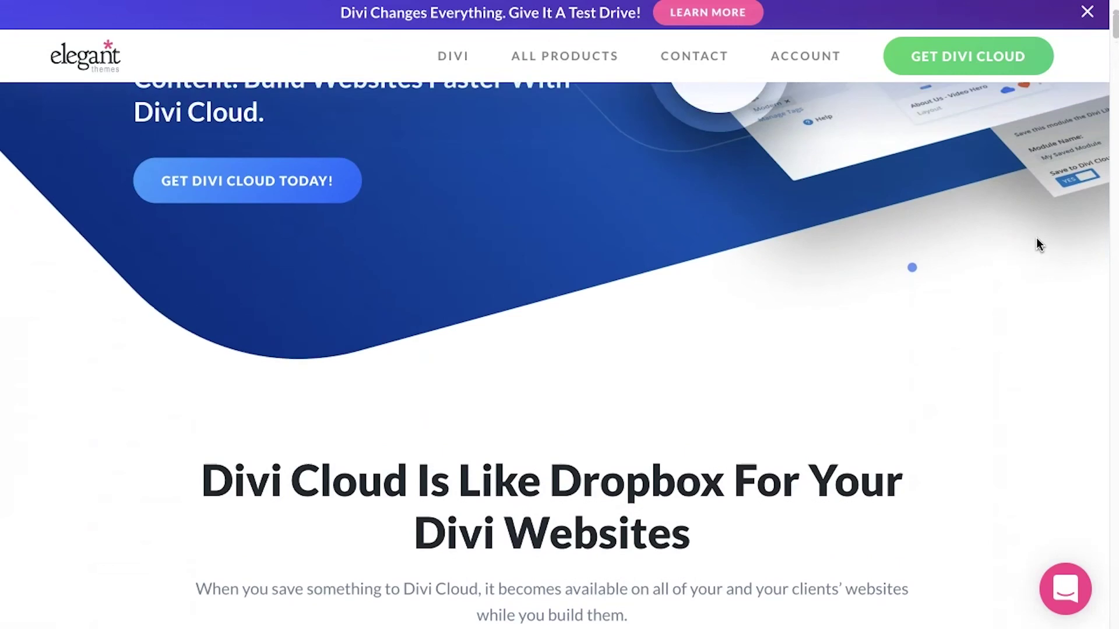